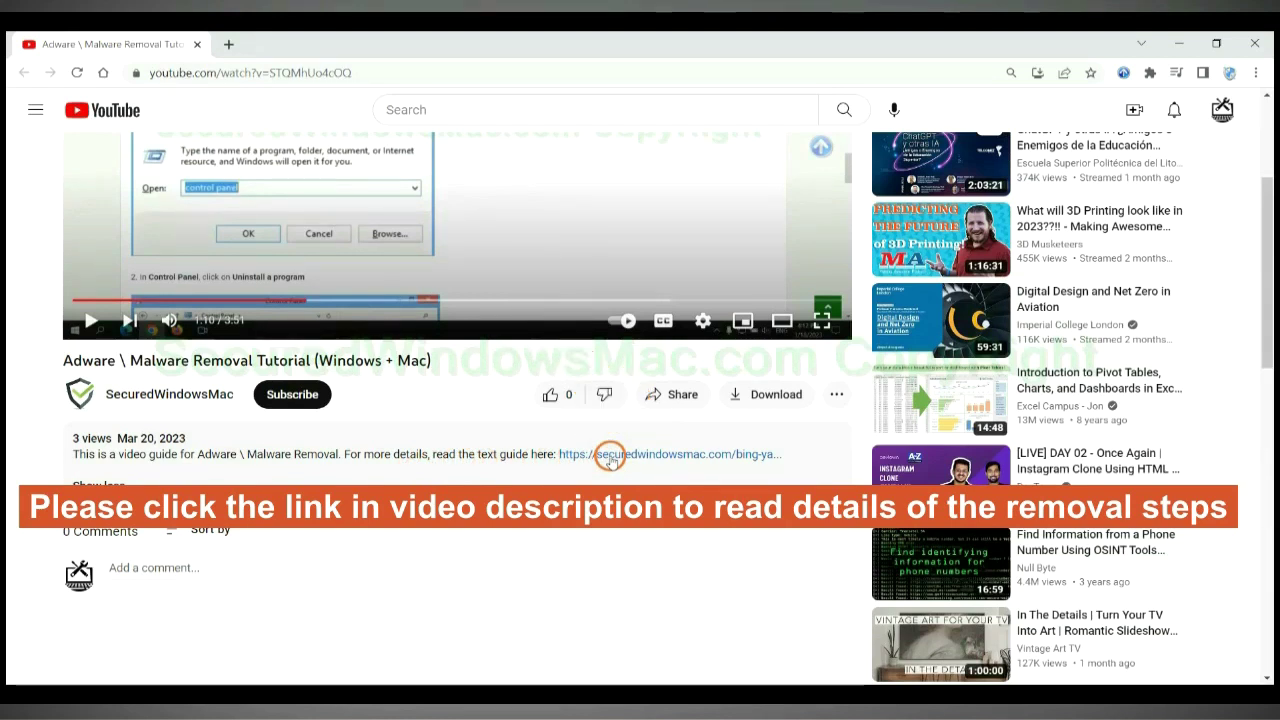
Open the securedwindowsmac.com guide linked in the video description and find its Instant Automatic Removal section
click(610, 457)
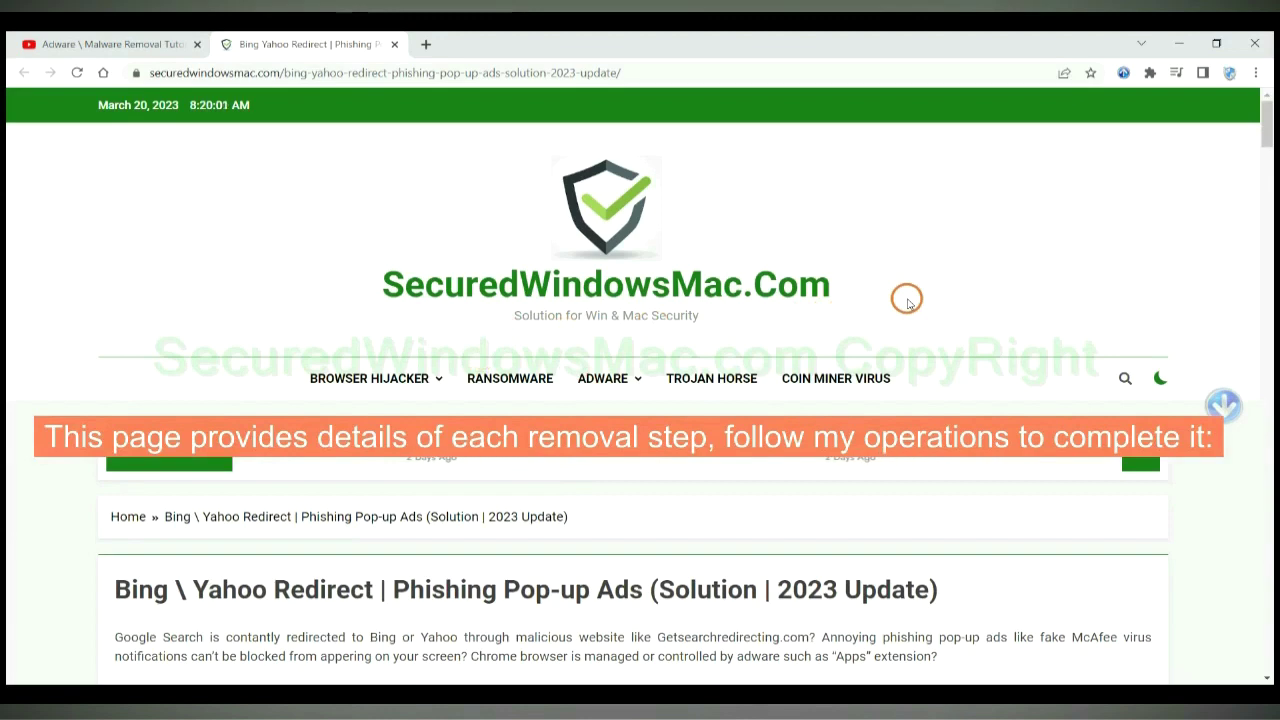
scroll(907, 300, down, 13)
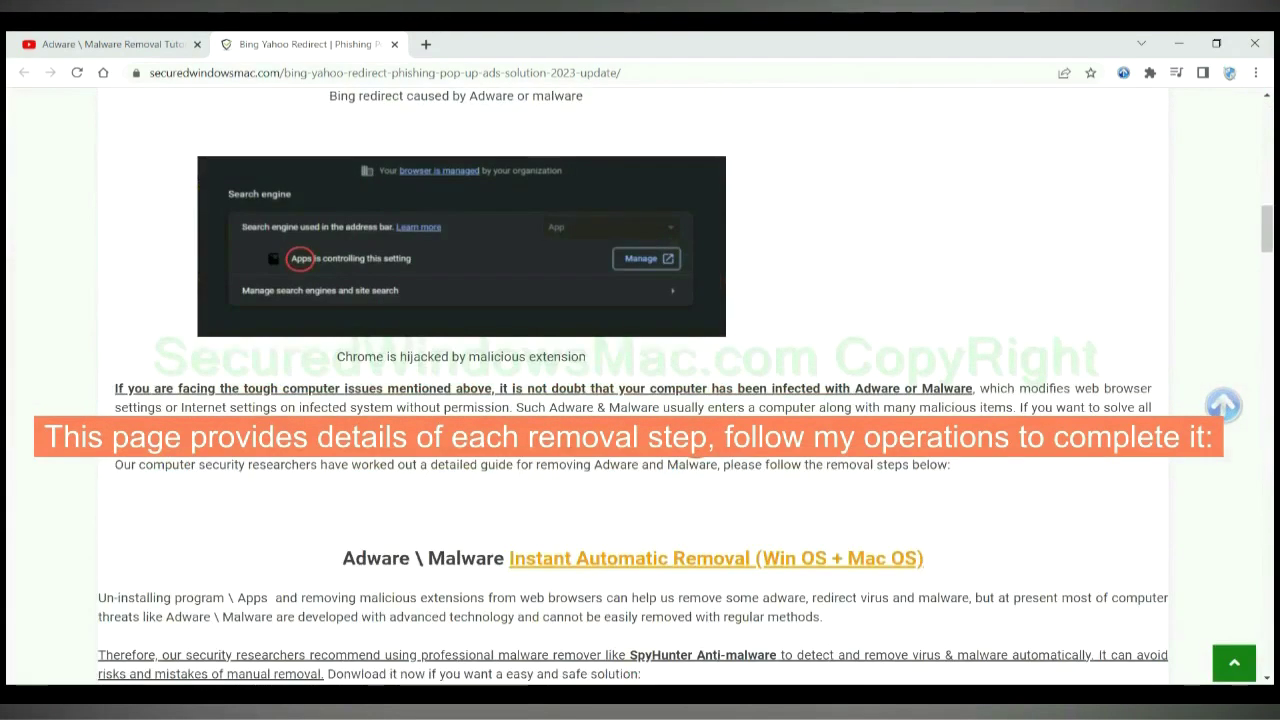
scroll(694, 443, down, 5)
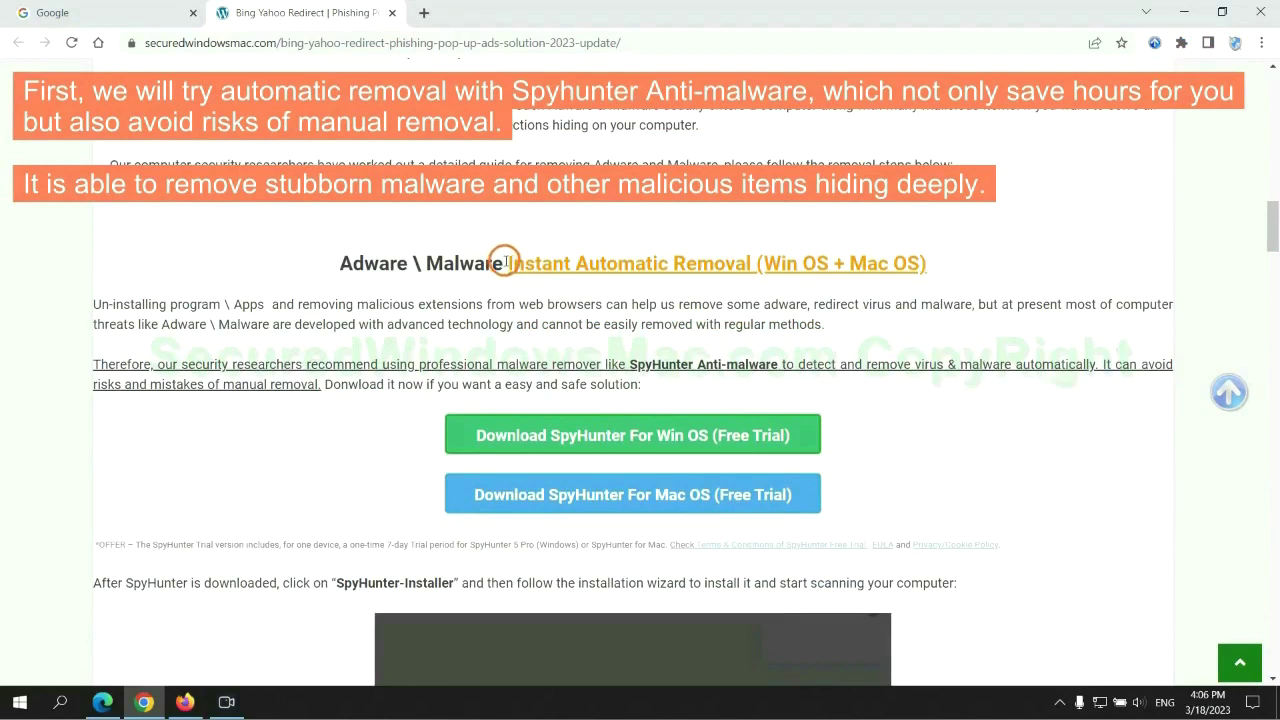
drag(507, 263, 752, 263)
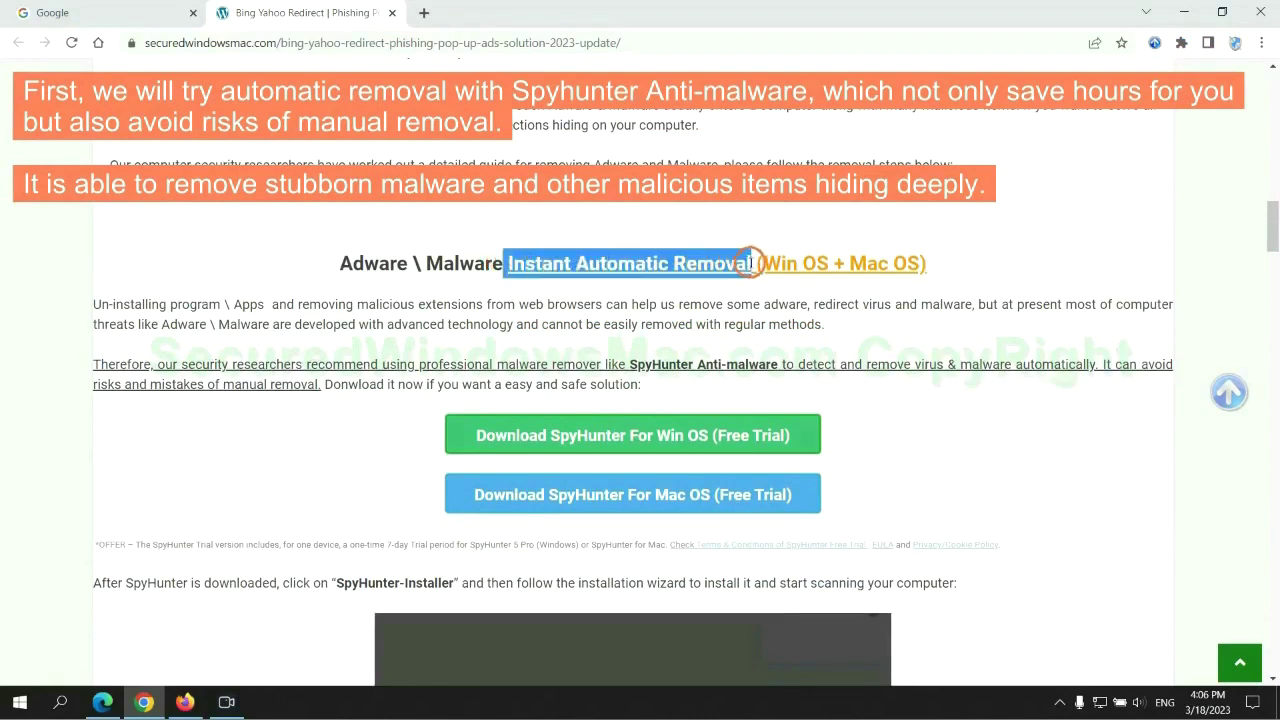
click(638, 222)
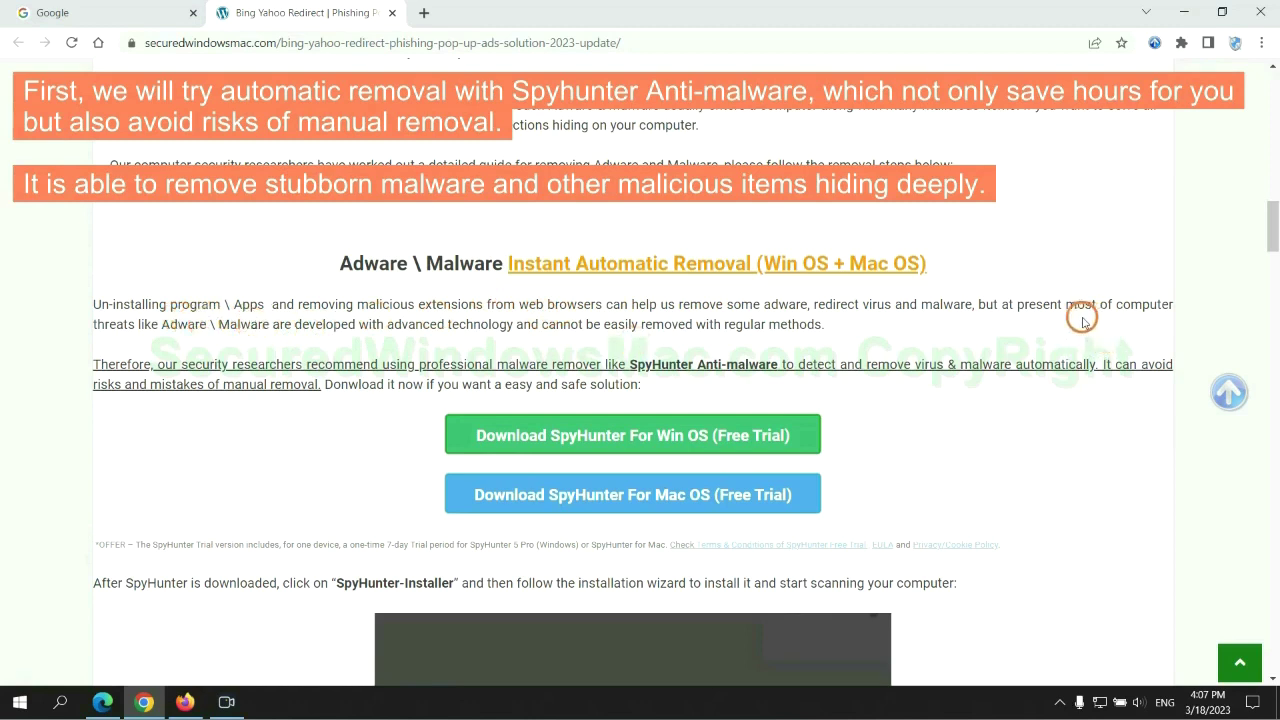
Download the SpyHunter free trial for Windows, keep the flagged installer file and launch it
scroll(632, 370, down, 1)
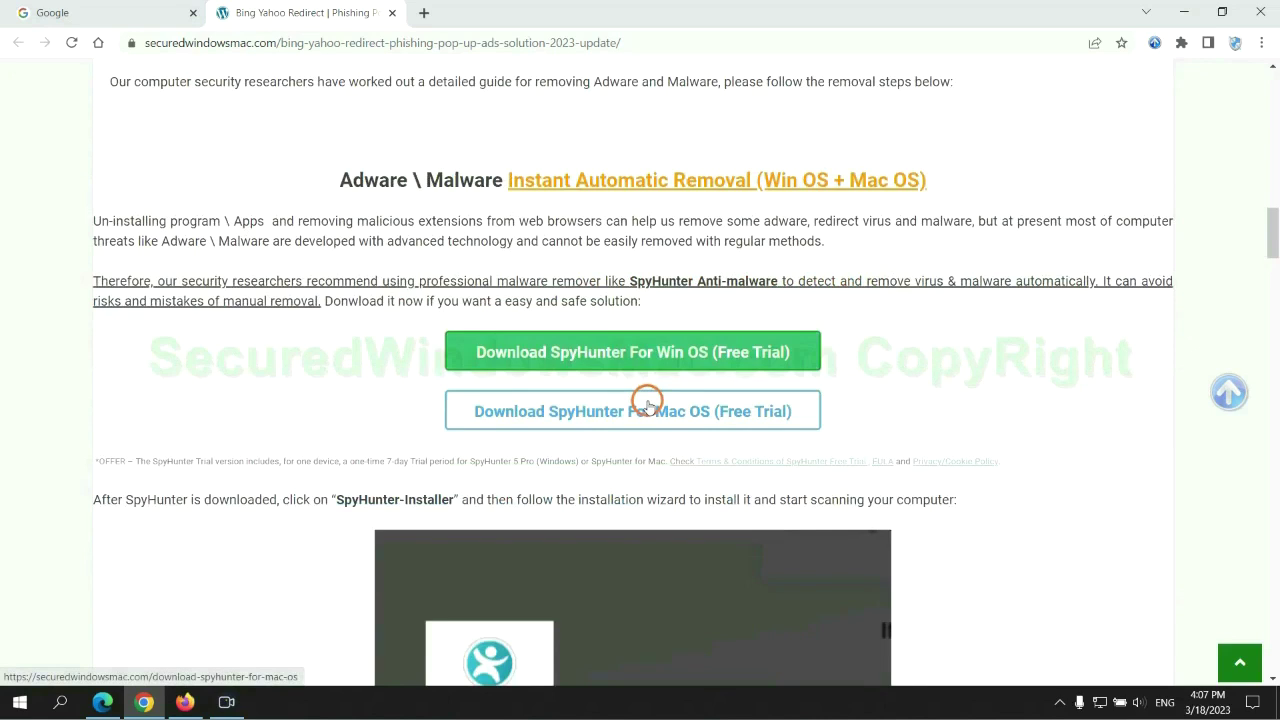
scroll(646, 403, down, 2)
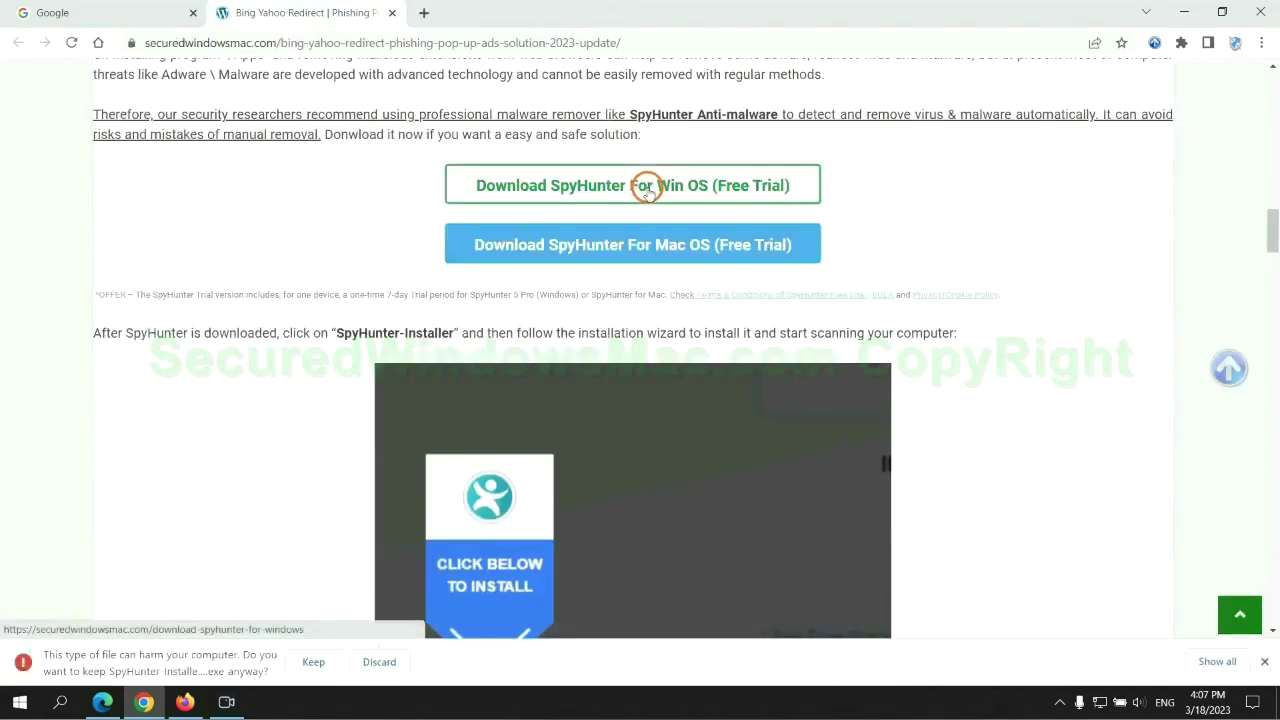
click(313, 661)
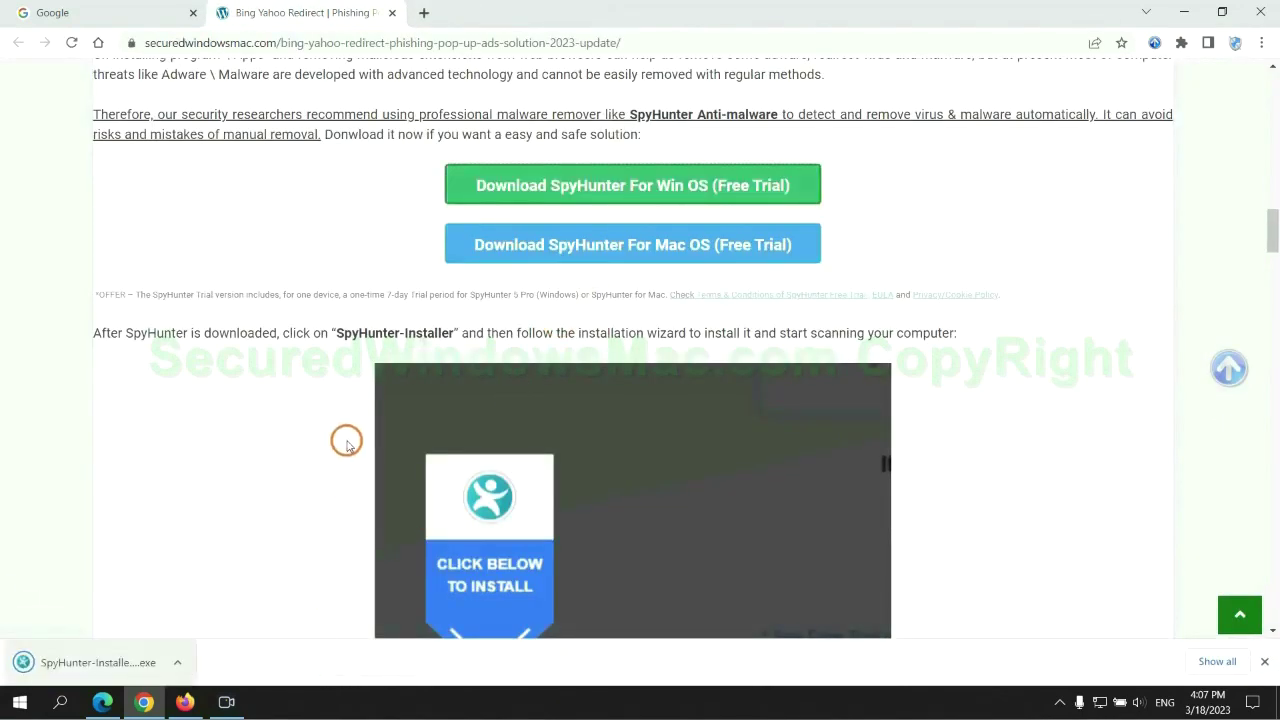
click(123, 664)
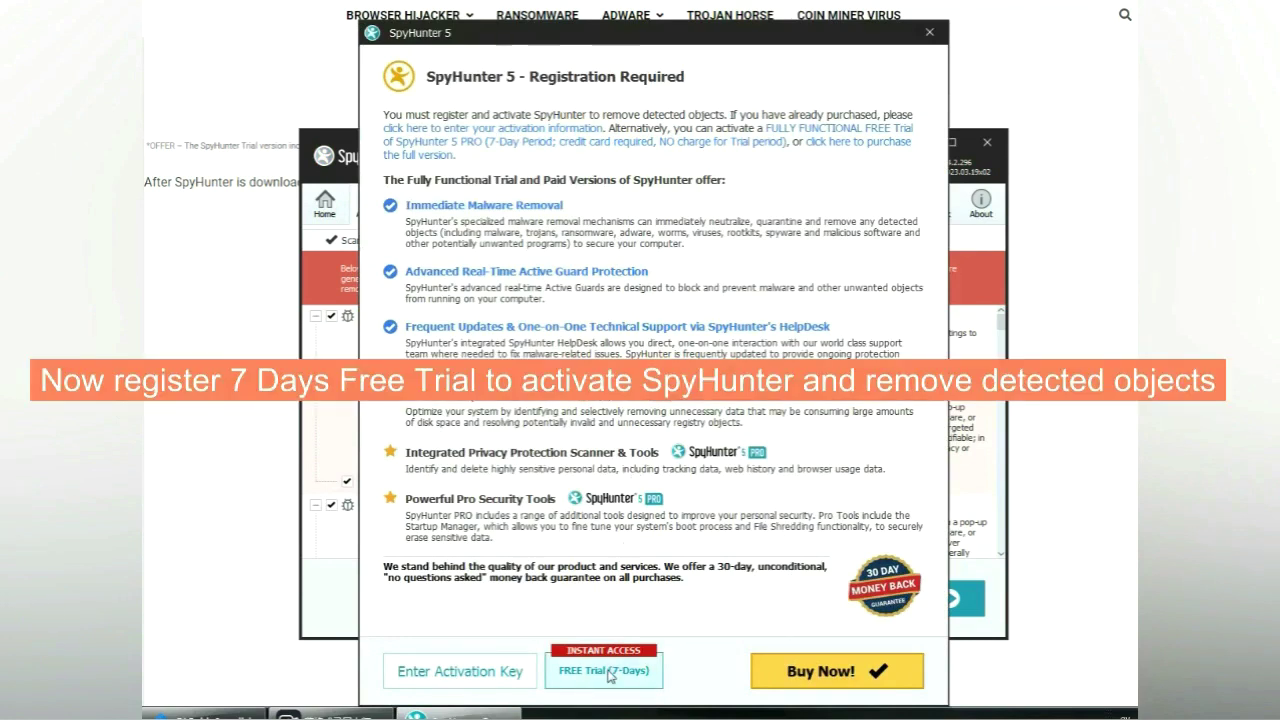
Choose the 7-day free trial in the SpyHunter 5 registration window
click(606, 672)
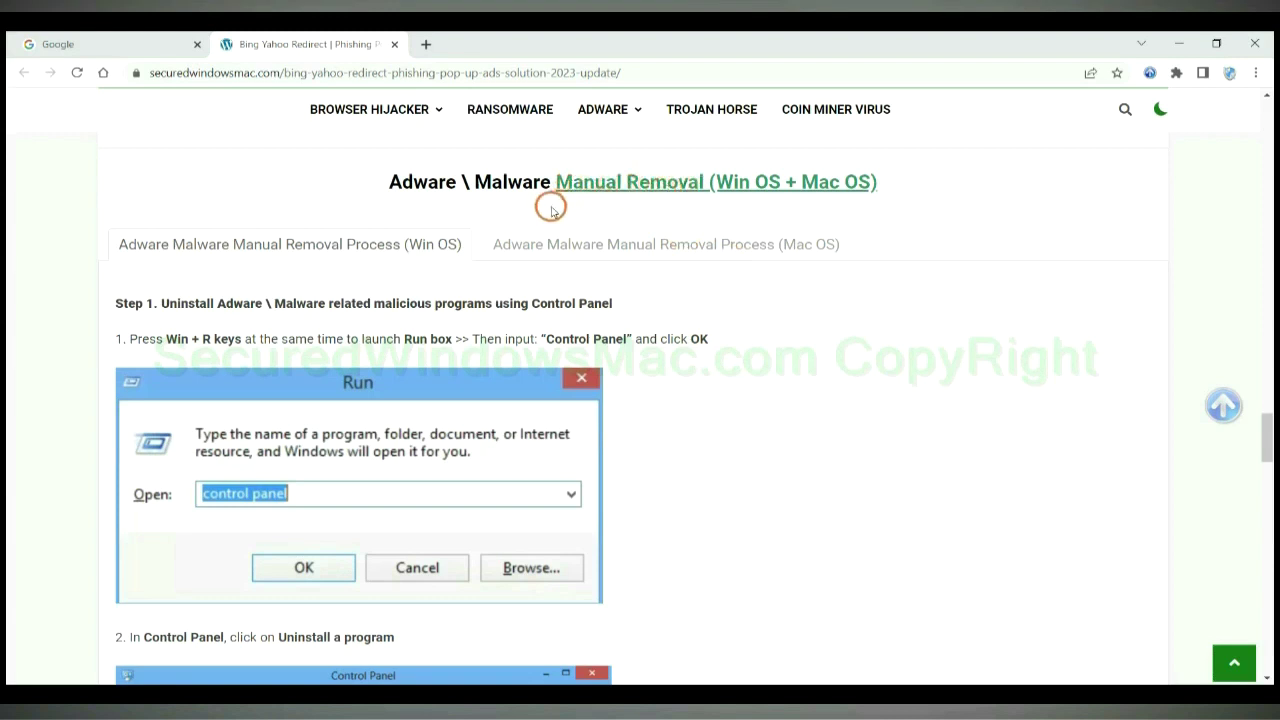
Review the guide's Manual Removal section and its Windows Step 1 on uninstalling malicious programs using Control Panel
drag(723, 183, 783, 183)
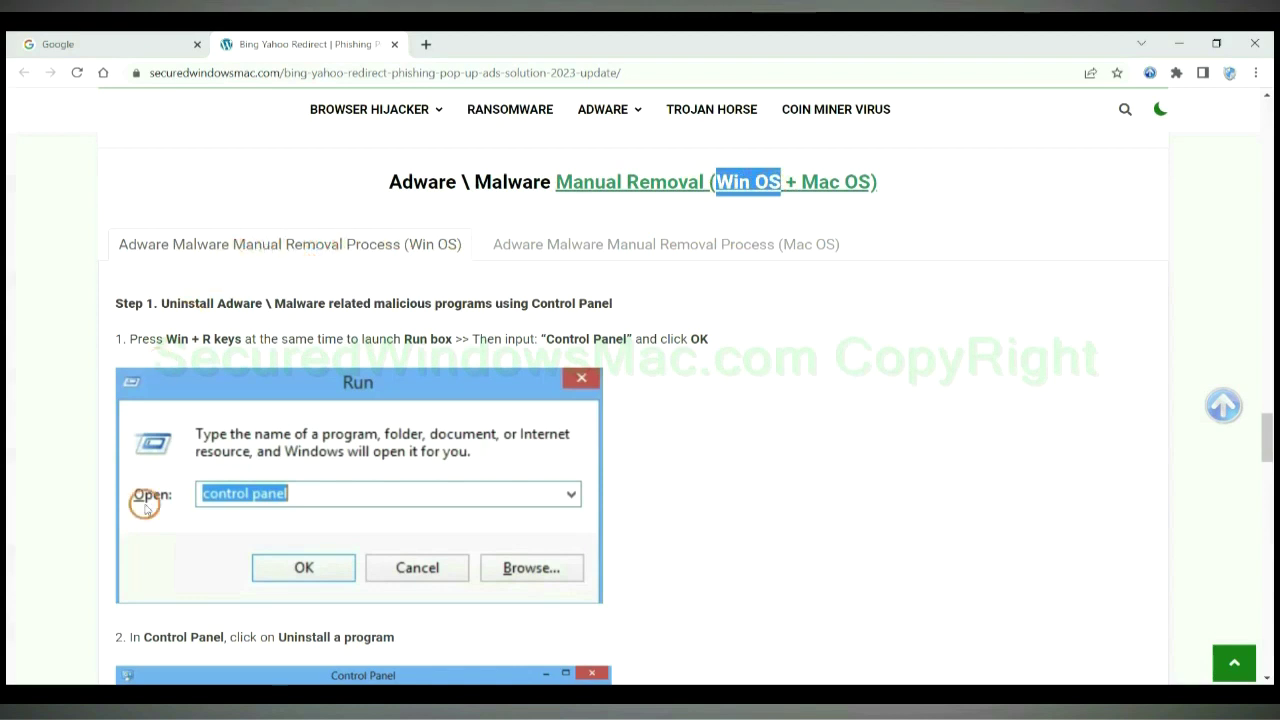
drag(801, 182, 871, 182)
click(655, 243)
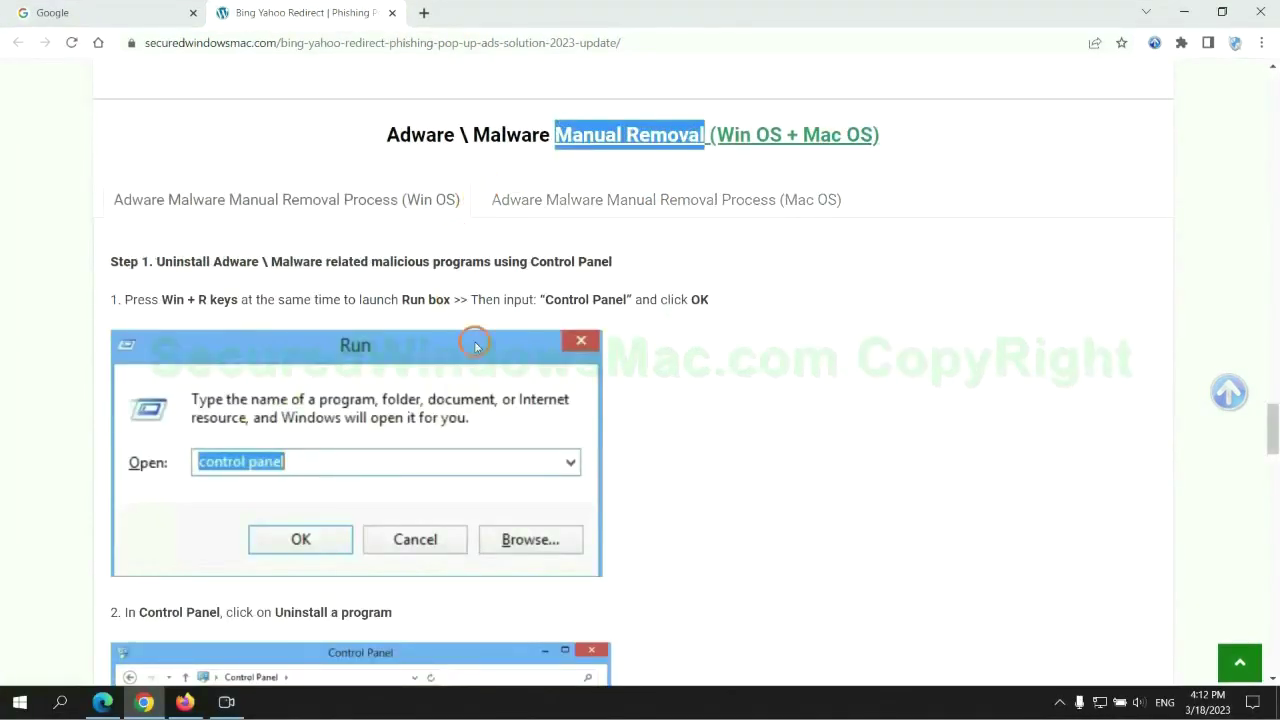
scroll(475, 345, up, 1)
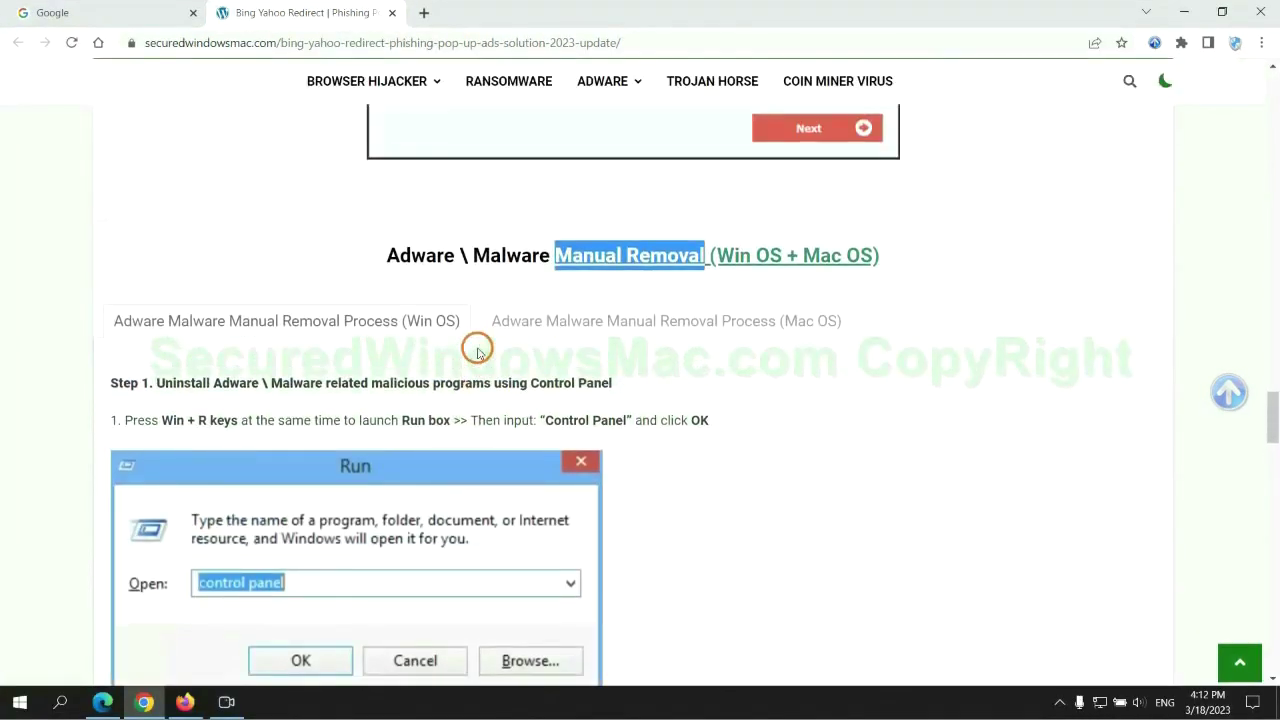
scroll(411, 329, down, 2)
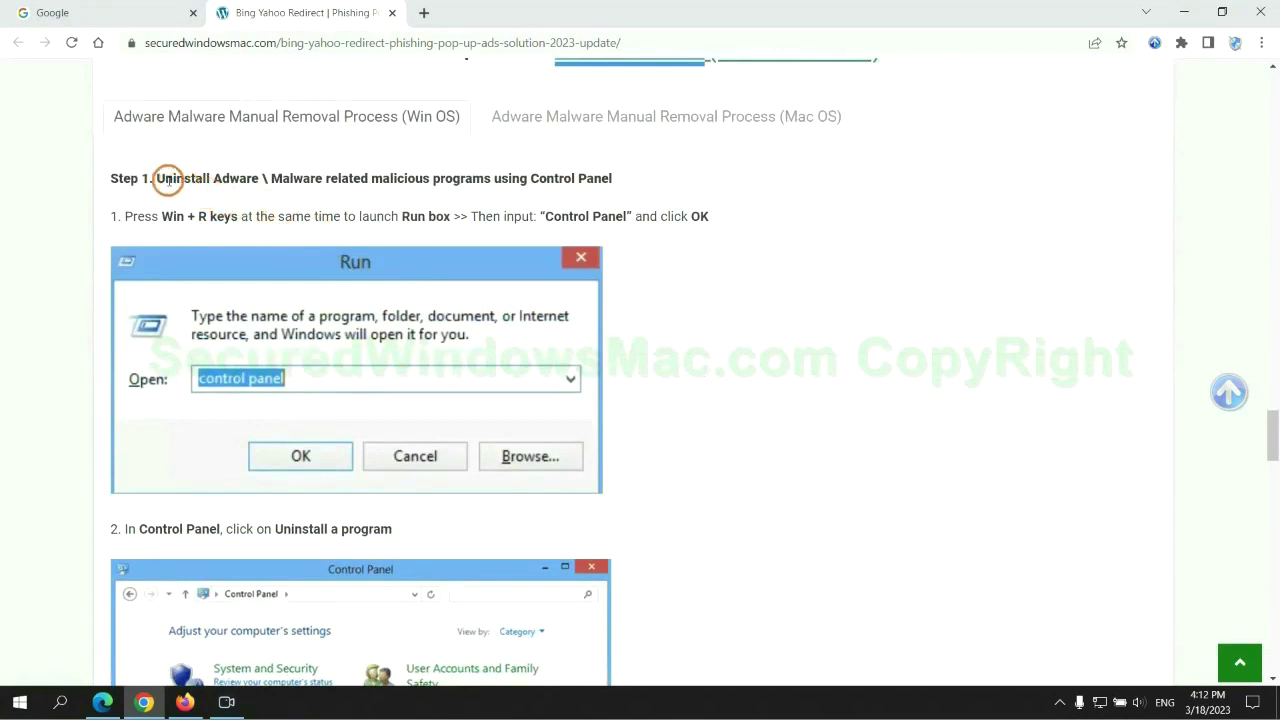
drag(168, 180, 484, 182)
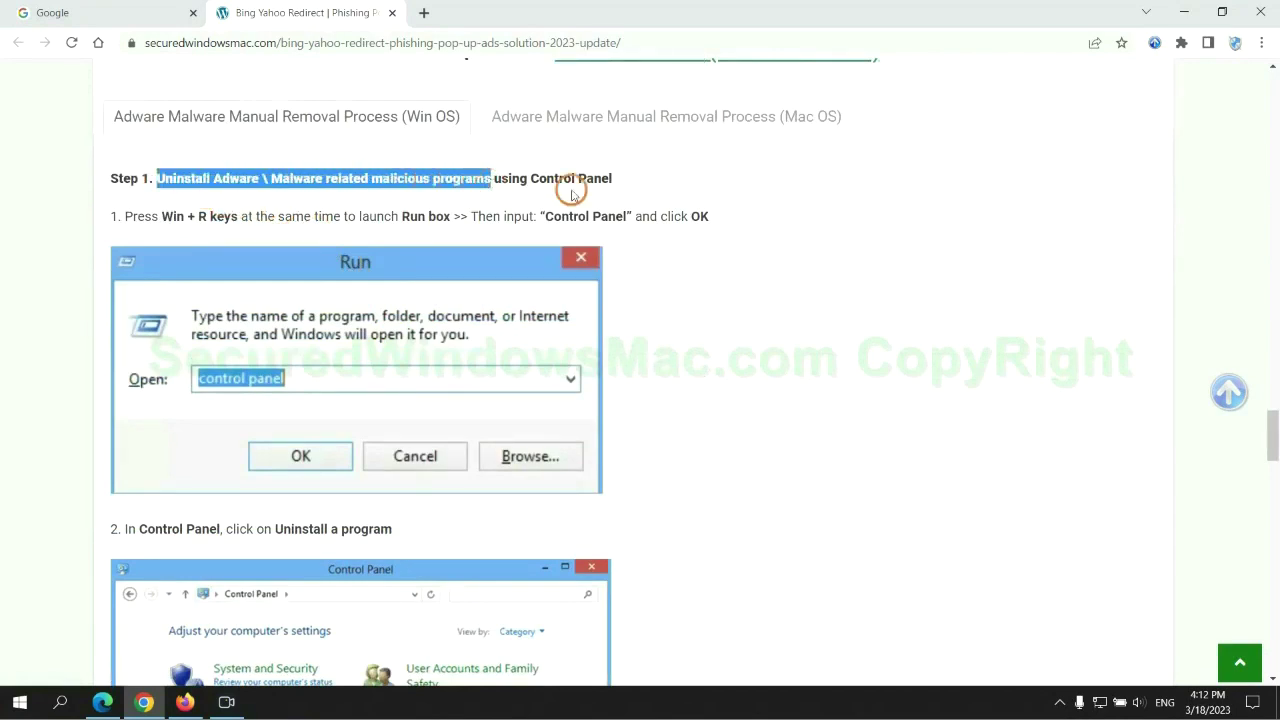
click(851, 261)
scroll(795, 262, down, 2)
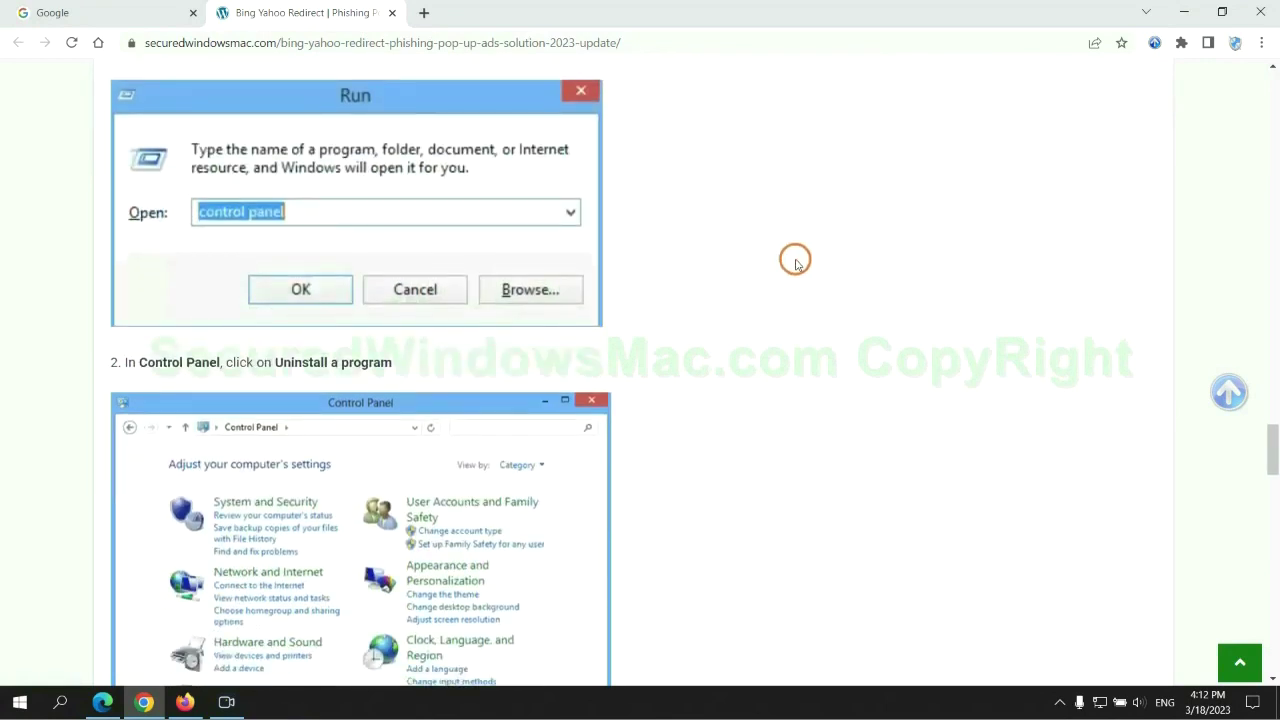
Open Control Panel by running "control panel" from the Windows Run dialog
key(super+r)
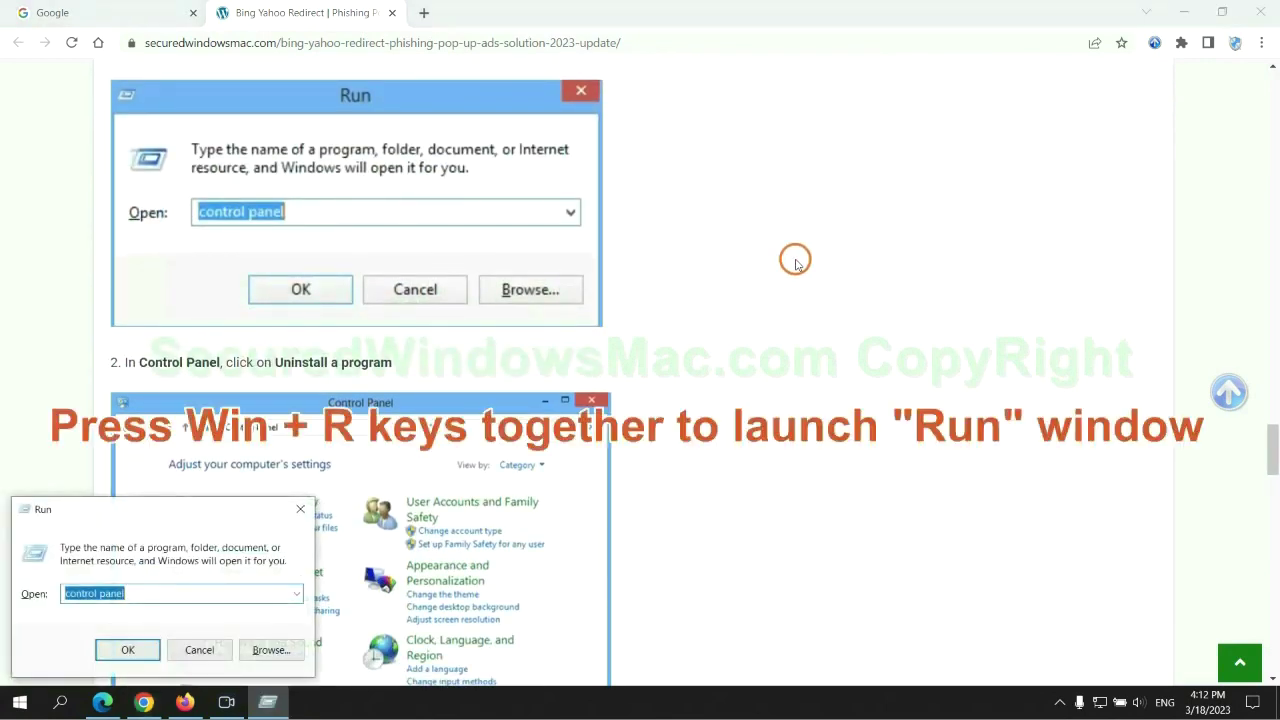
text(control)
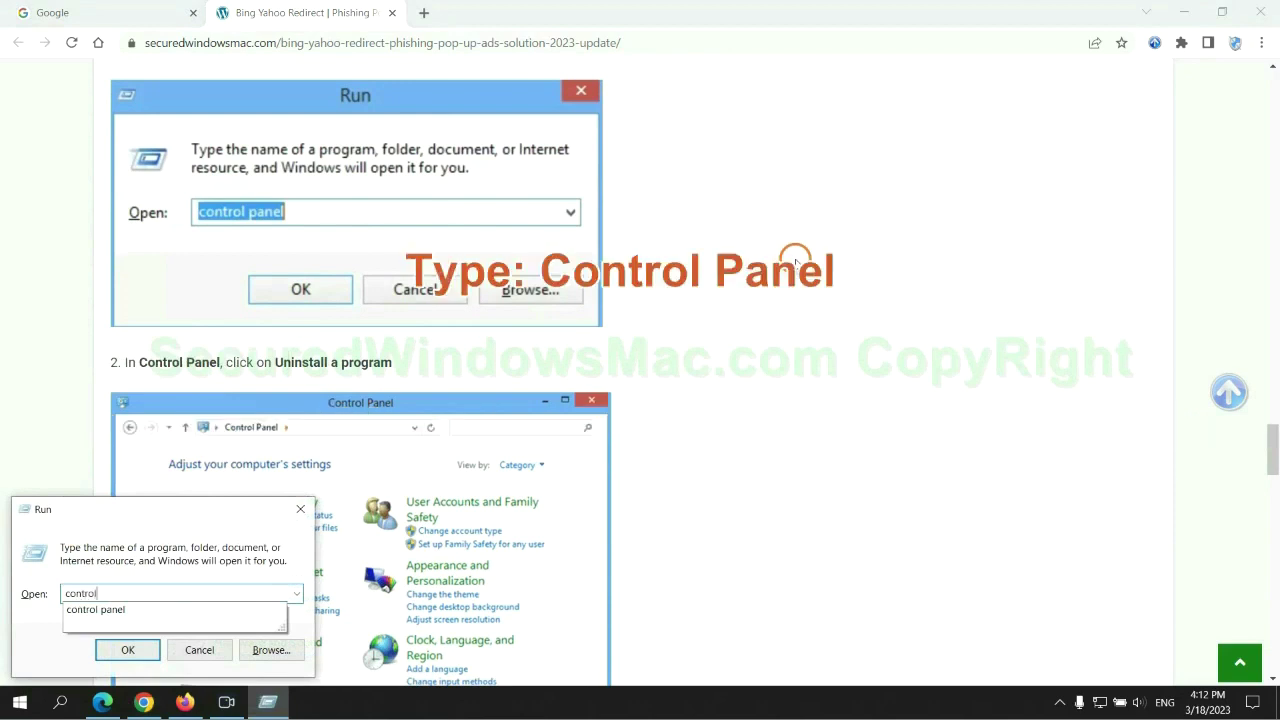
text( panel)
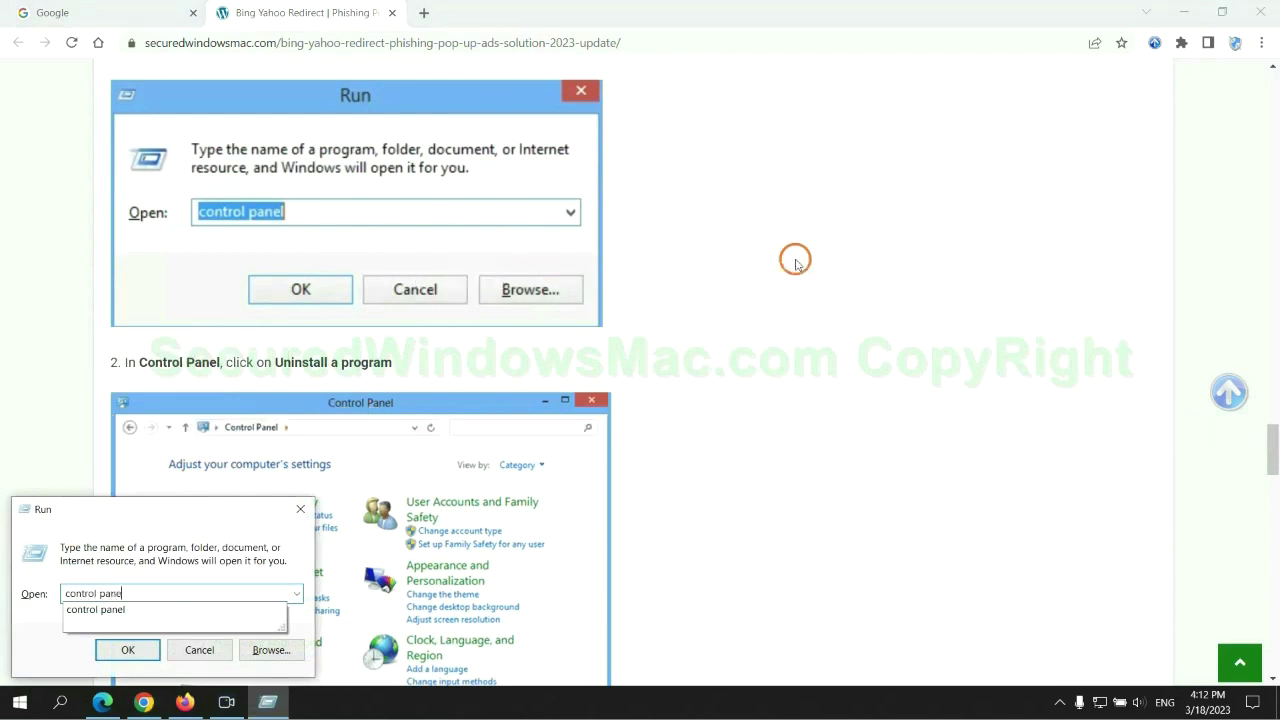
key(Return)
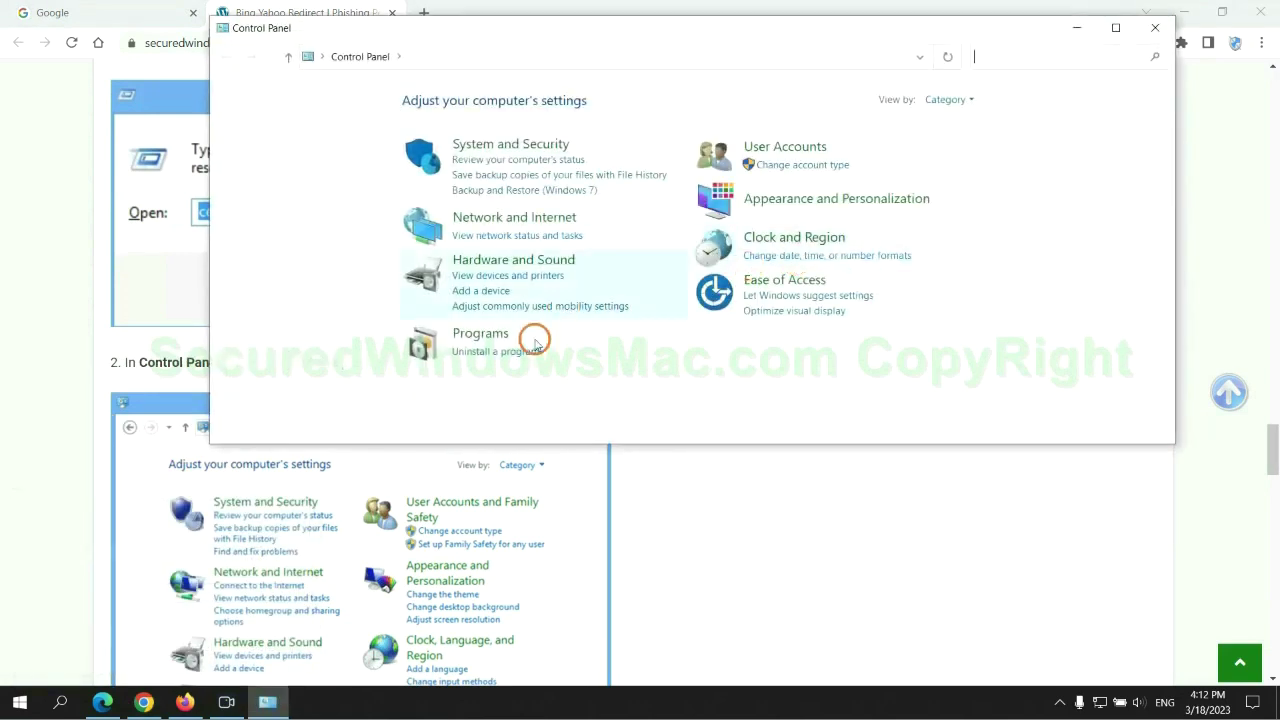
Show the Uninstall/Change option for Lantern in Programs and Features, and close the window without uninstalling it
click(509, 351)
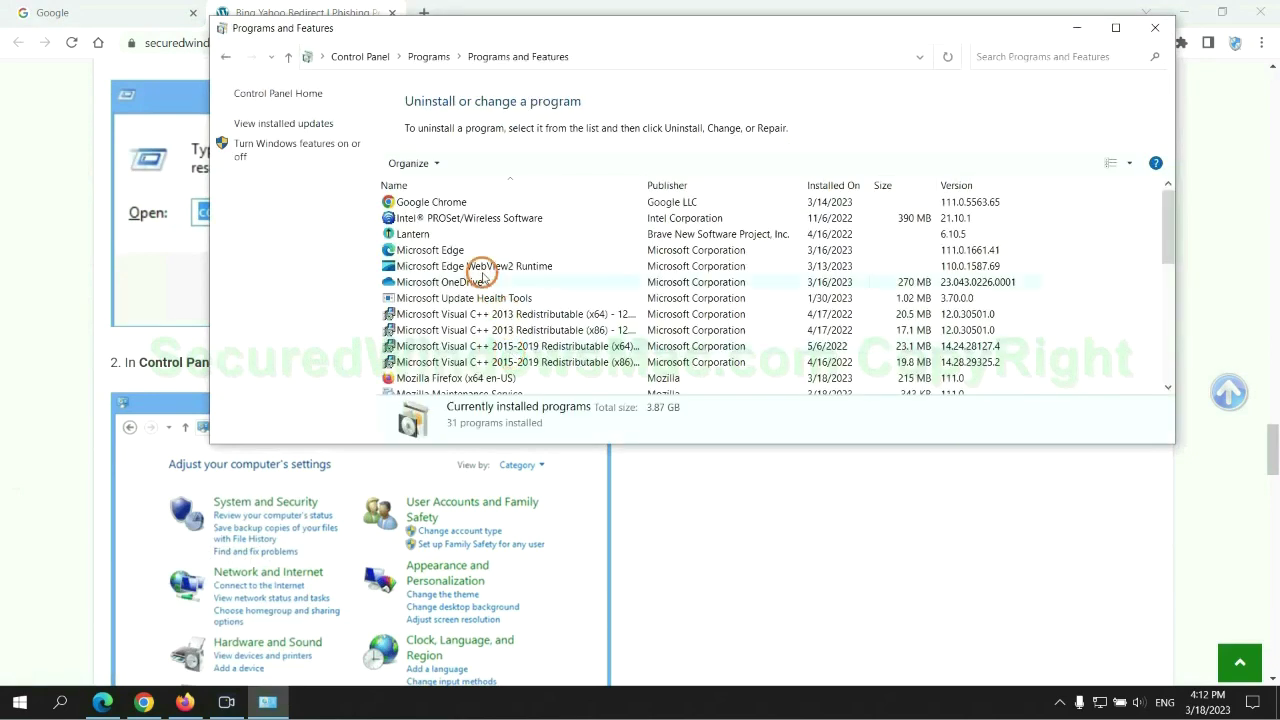
right_click(440, 238)
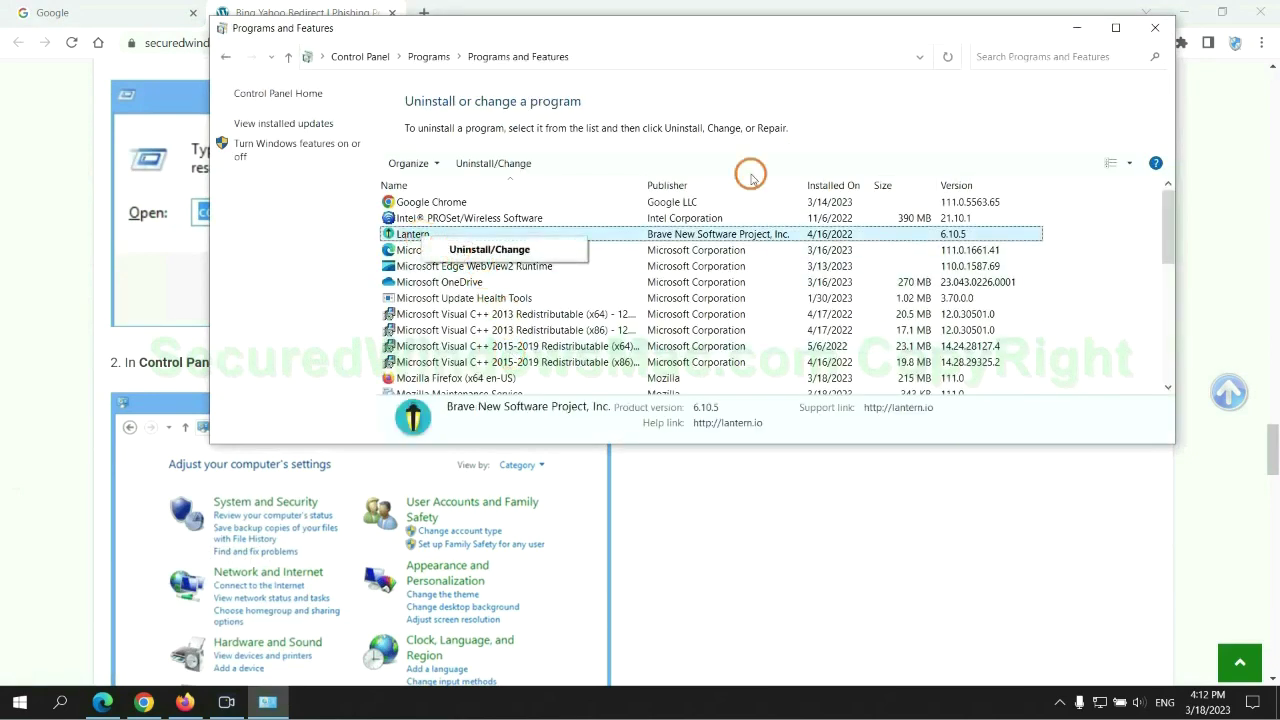
click(1155, 28)
Review Step 2 of the guide on removing malicious extensions from Microsoft Edge, Chrome, Firefox and IE
scroll(376, 428, down, 6)
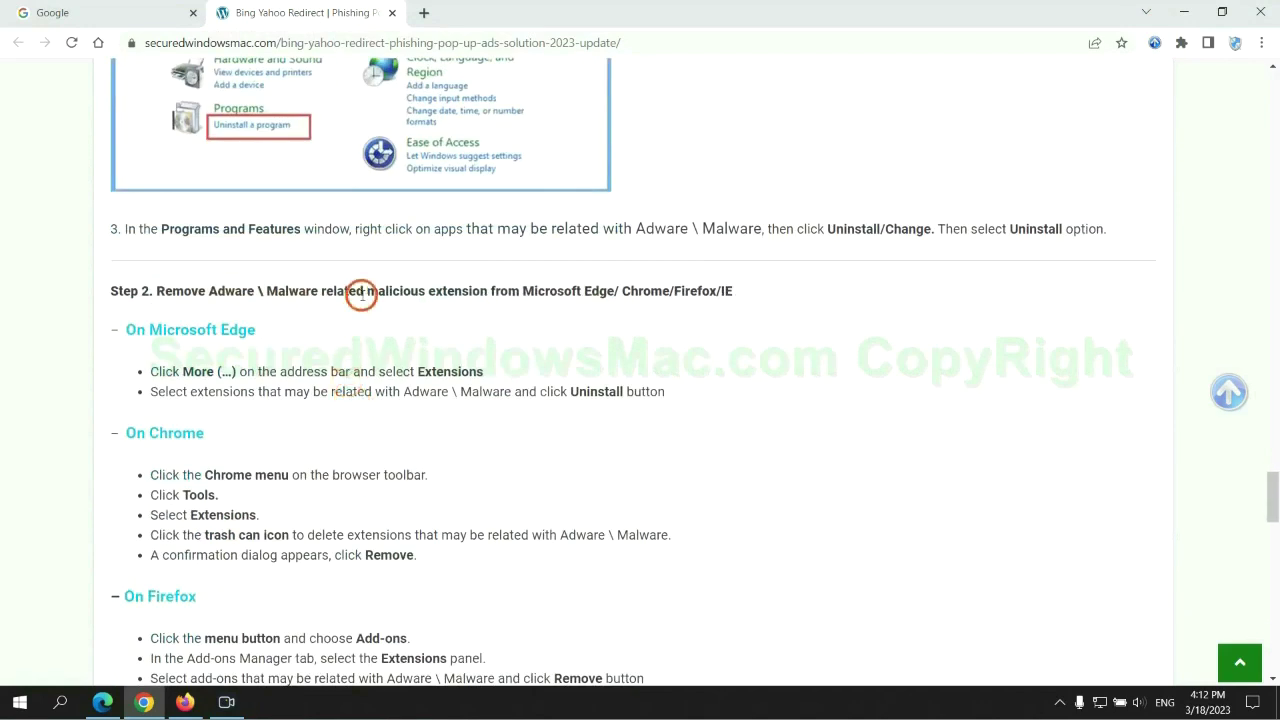
drag(362, 291, 490, 291)
click(514, 320)
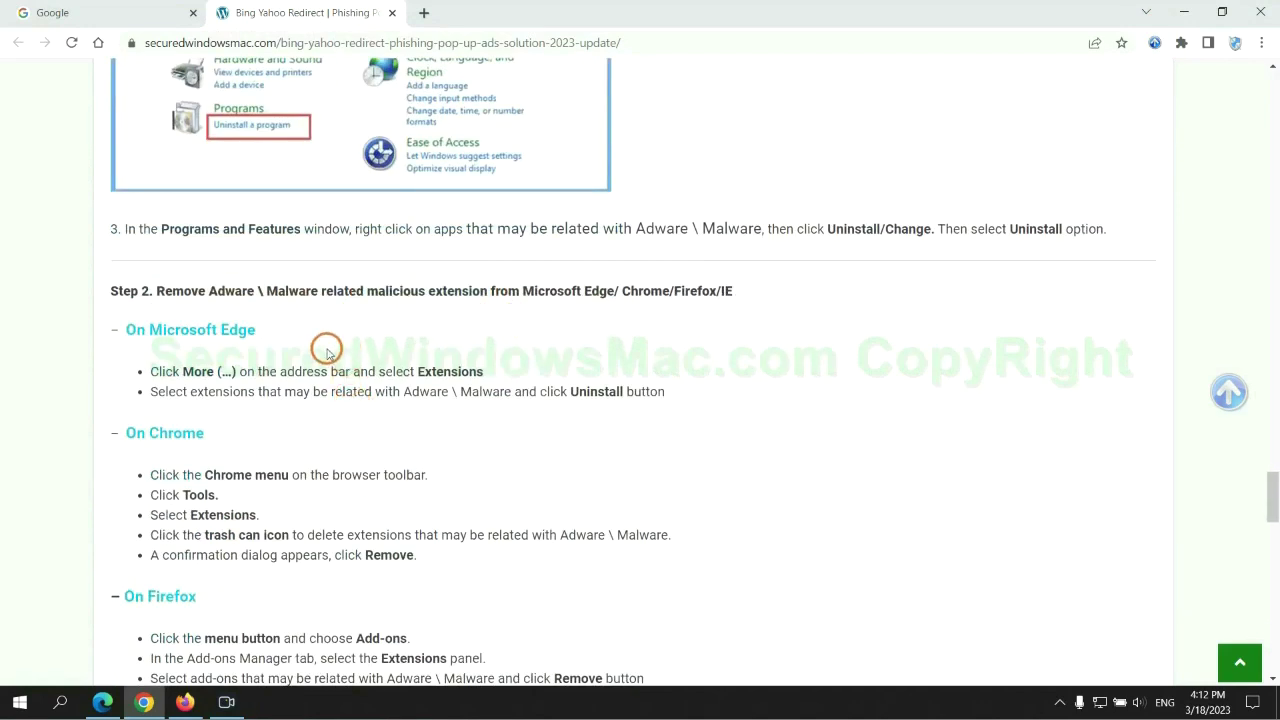
Switch to Microsoft Edge, remove the McAfee WebAdvisor extension and close the extensions page
click(104, 700)
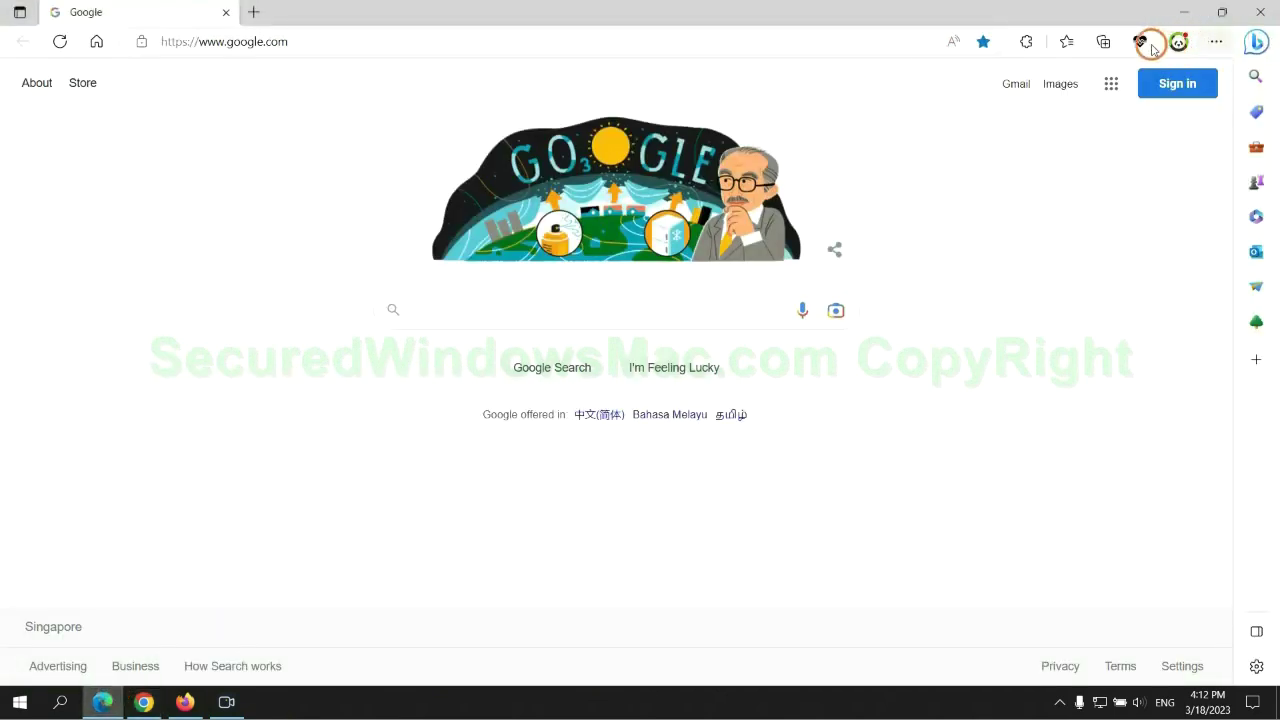
click(1061, 43)
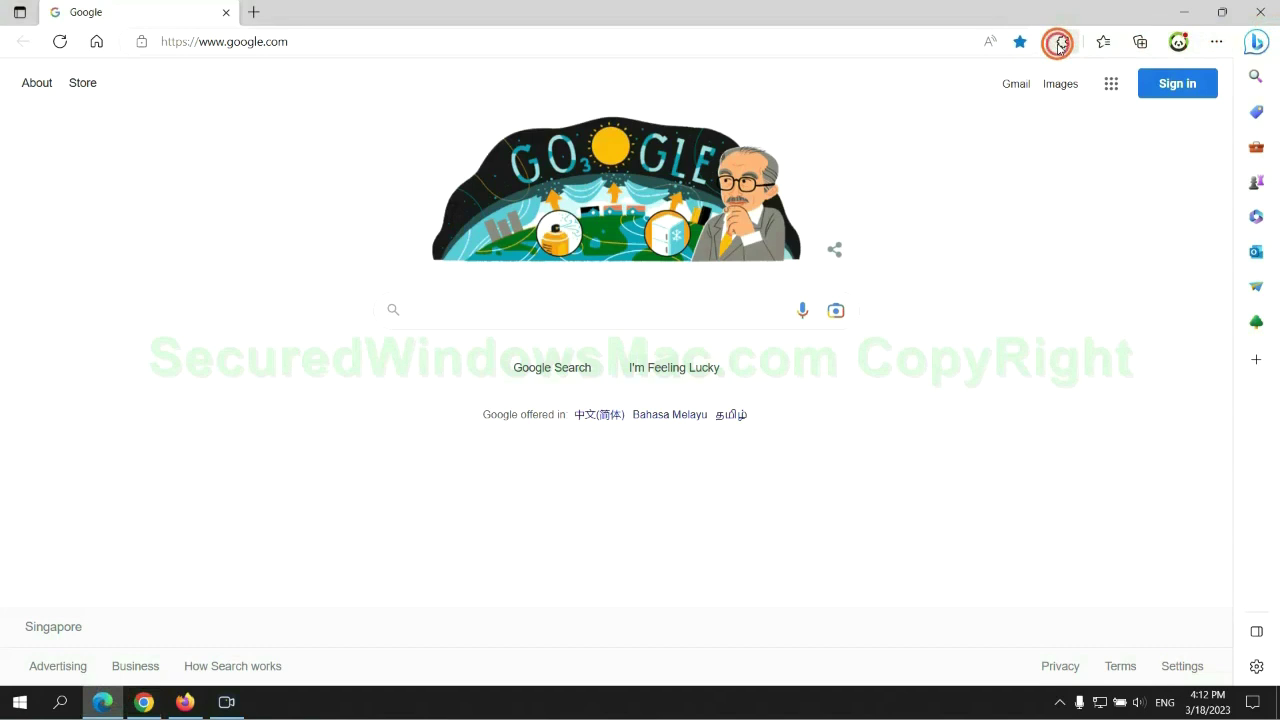
click(887, 133)
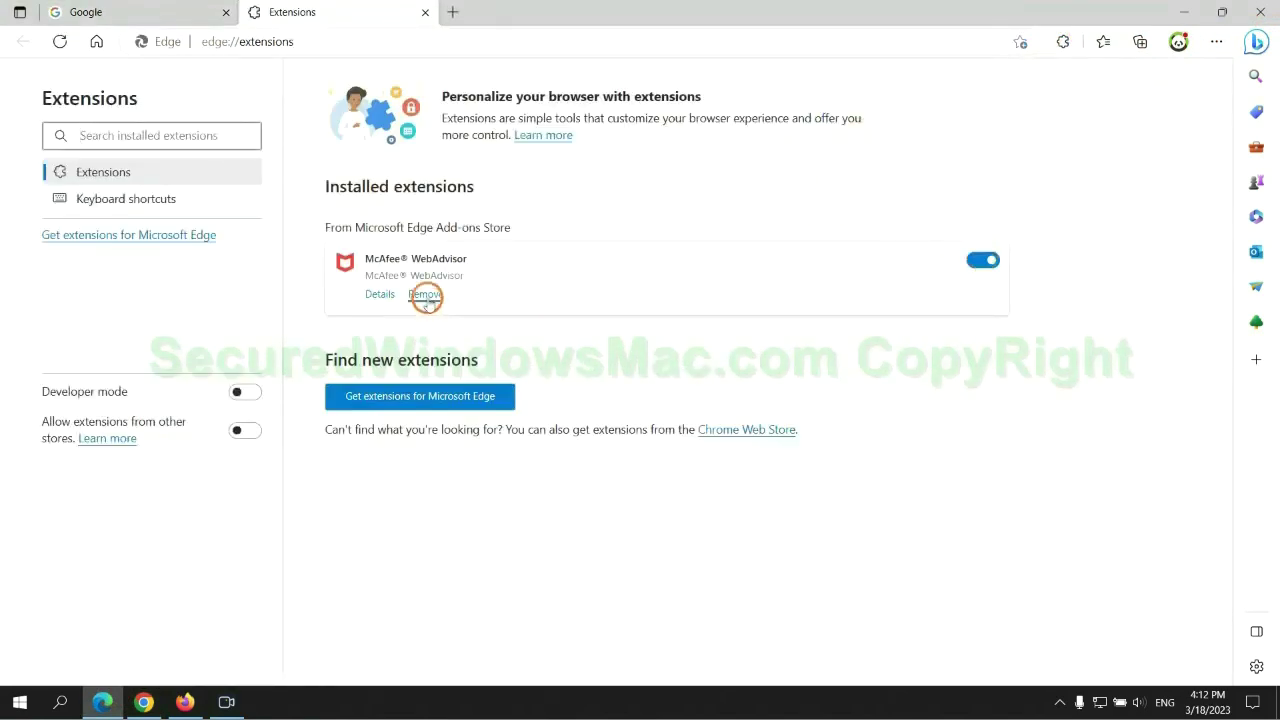
click(426, 297)
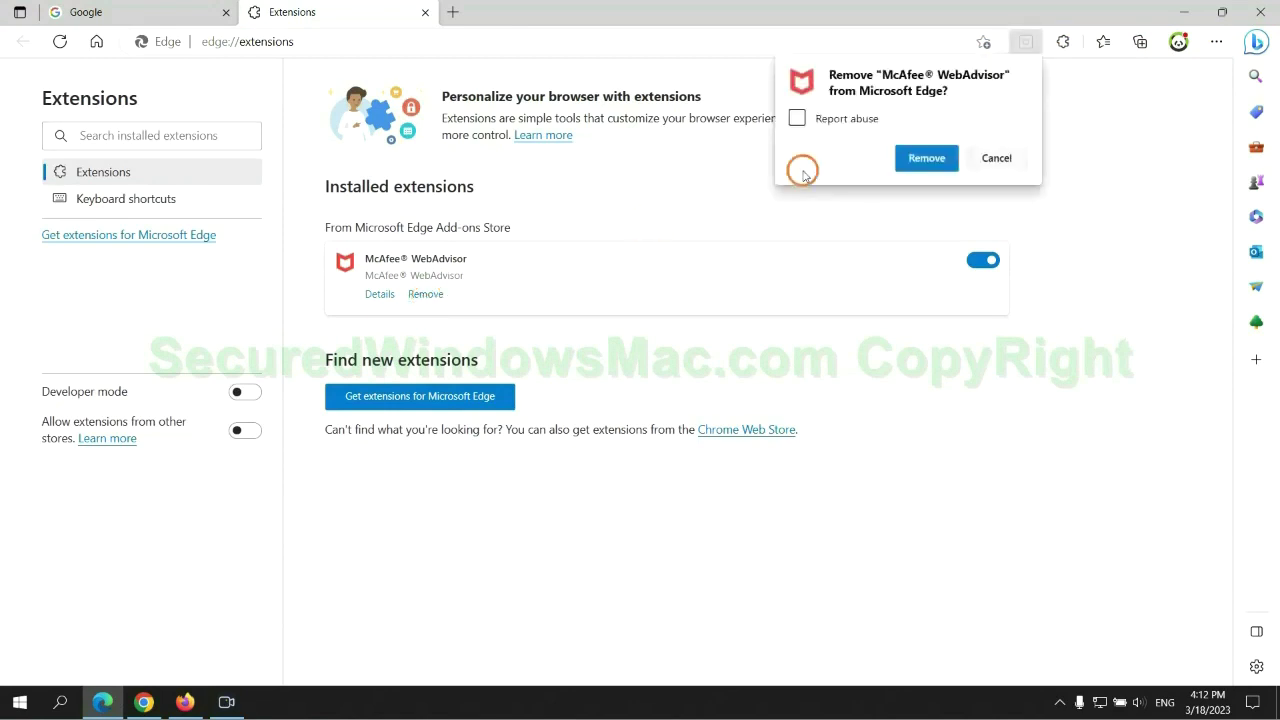
click(921, 158)
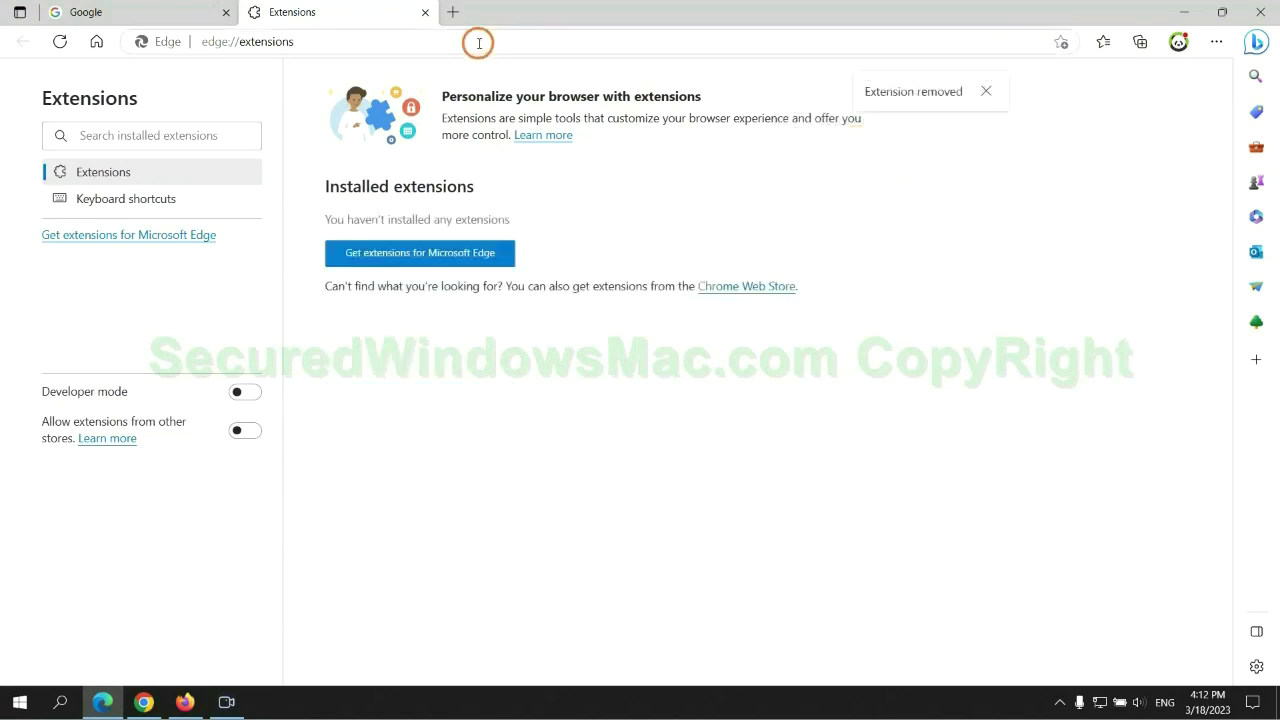
click(425, 12)
Switch to Chrome, remove the Ecosia extension and close its uninstall feedback page
click(150, 704)
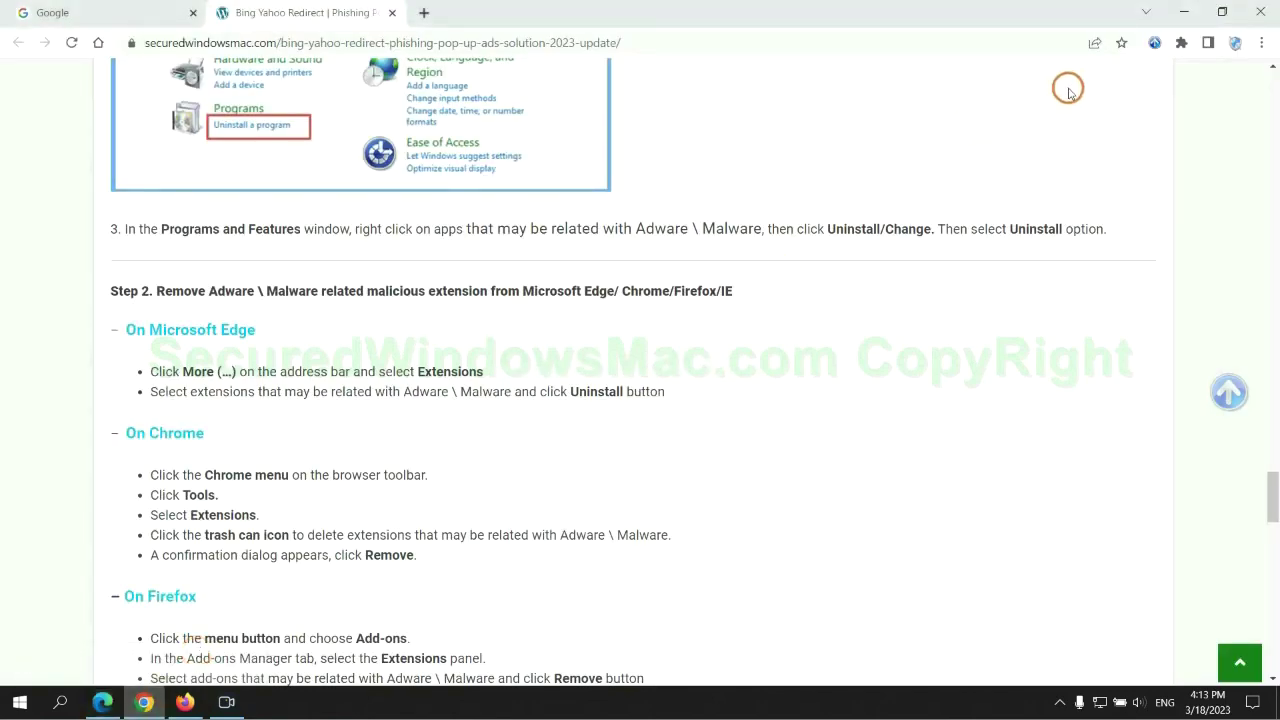
click(1181, 42)
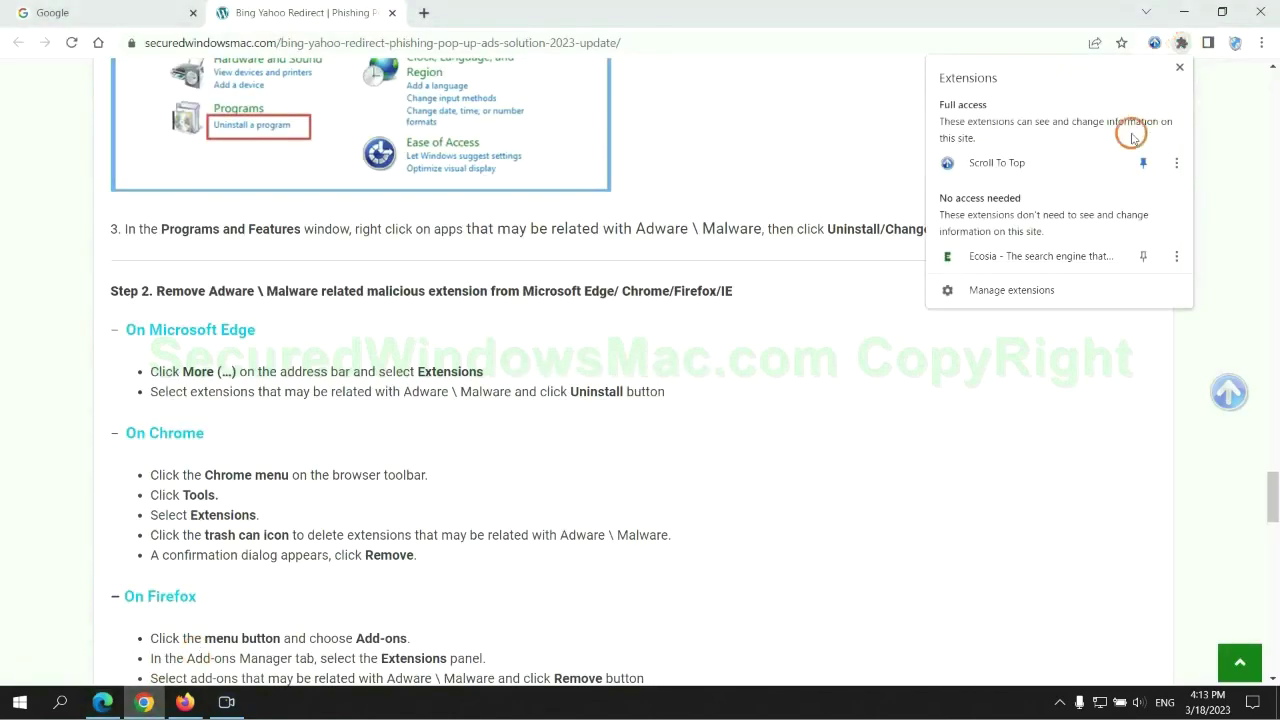
click(1037, 292)
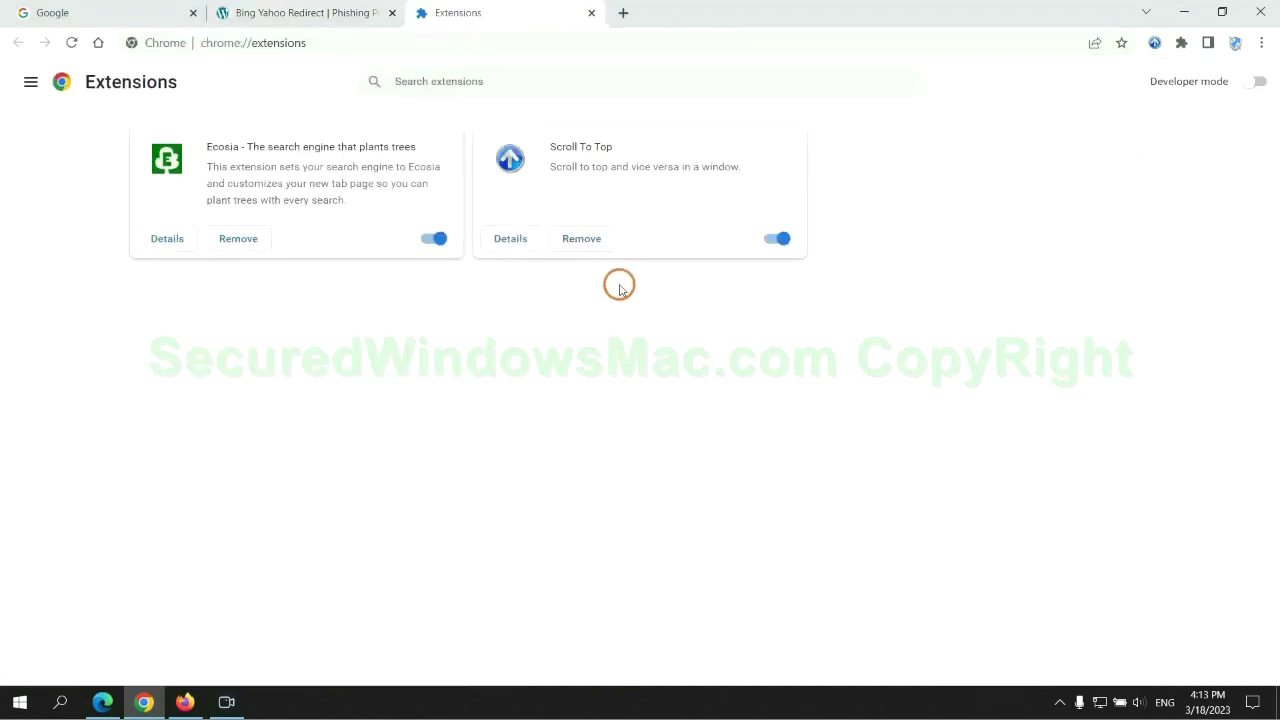
click(240, 238)
click(1062, 180)
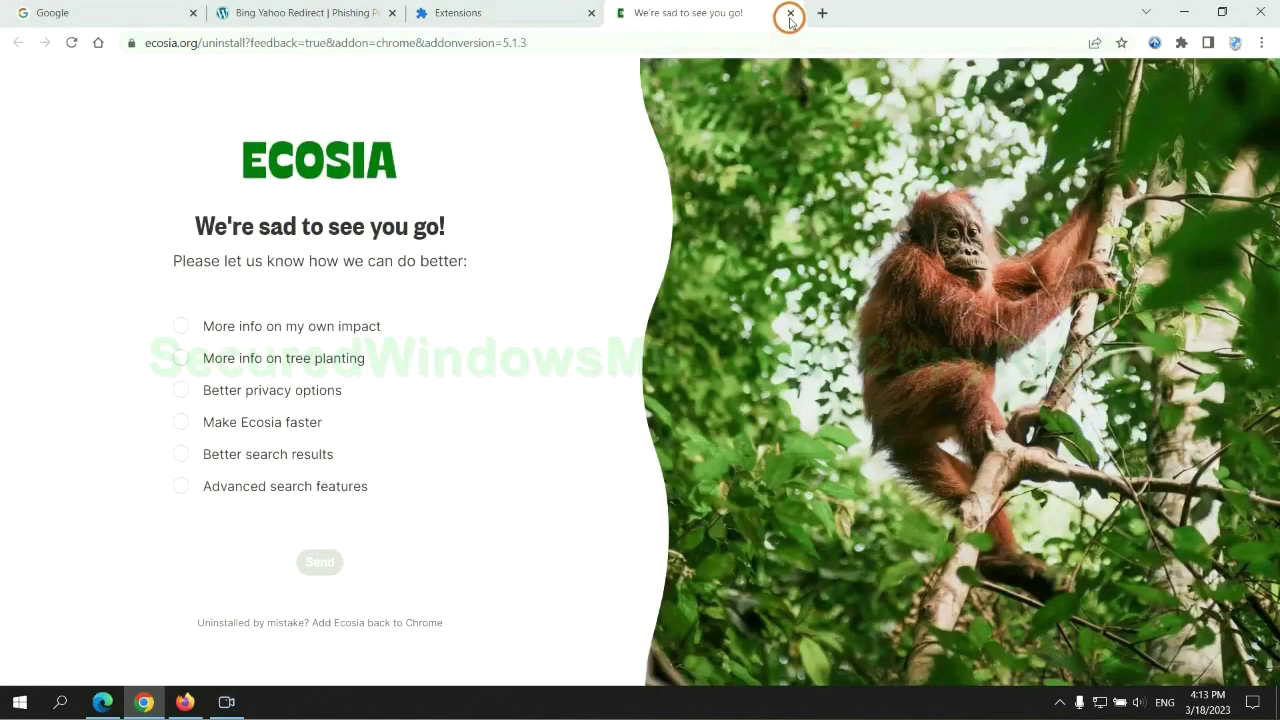
click(790, 12)
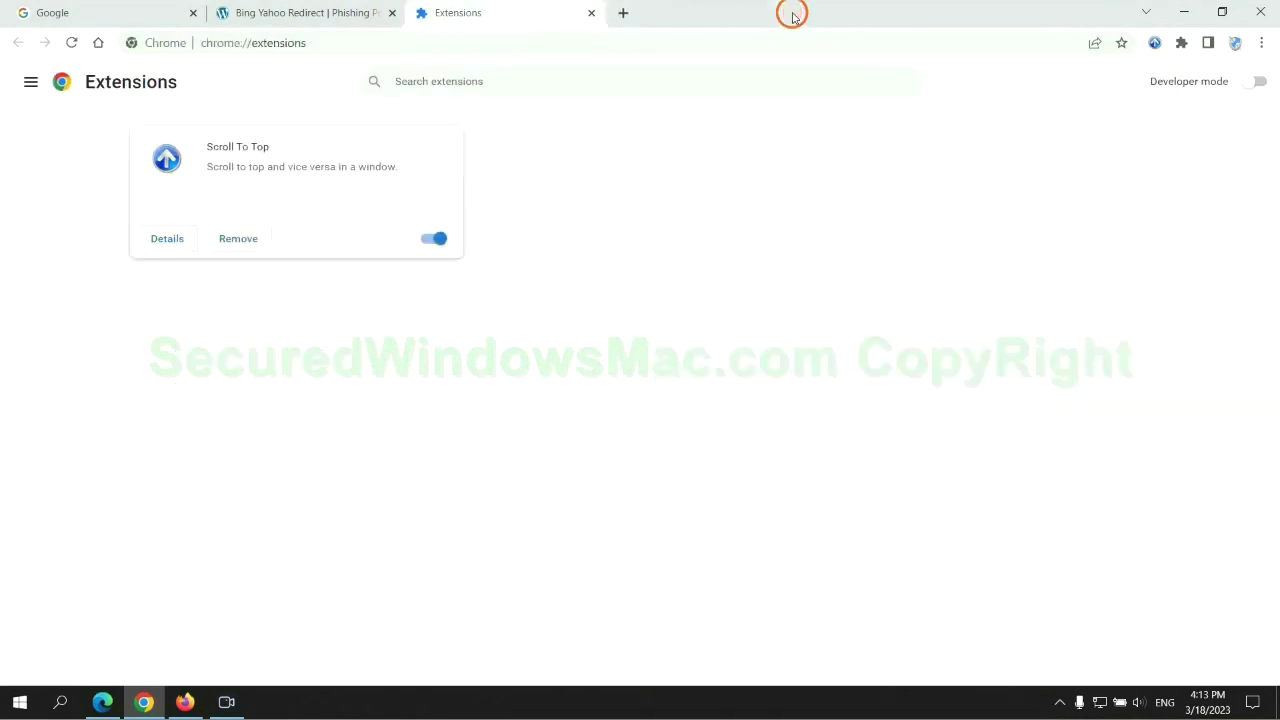
Switch to Firefox and remove the Enhancer for YouTube extension through the add-ons manager
click(184, 700)
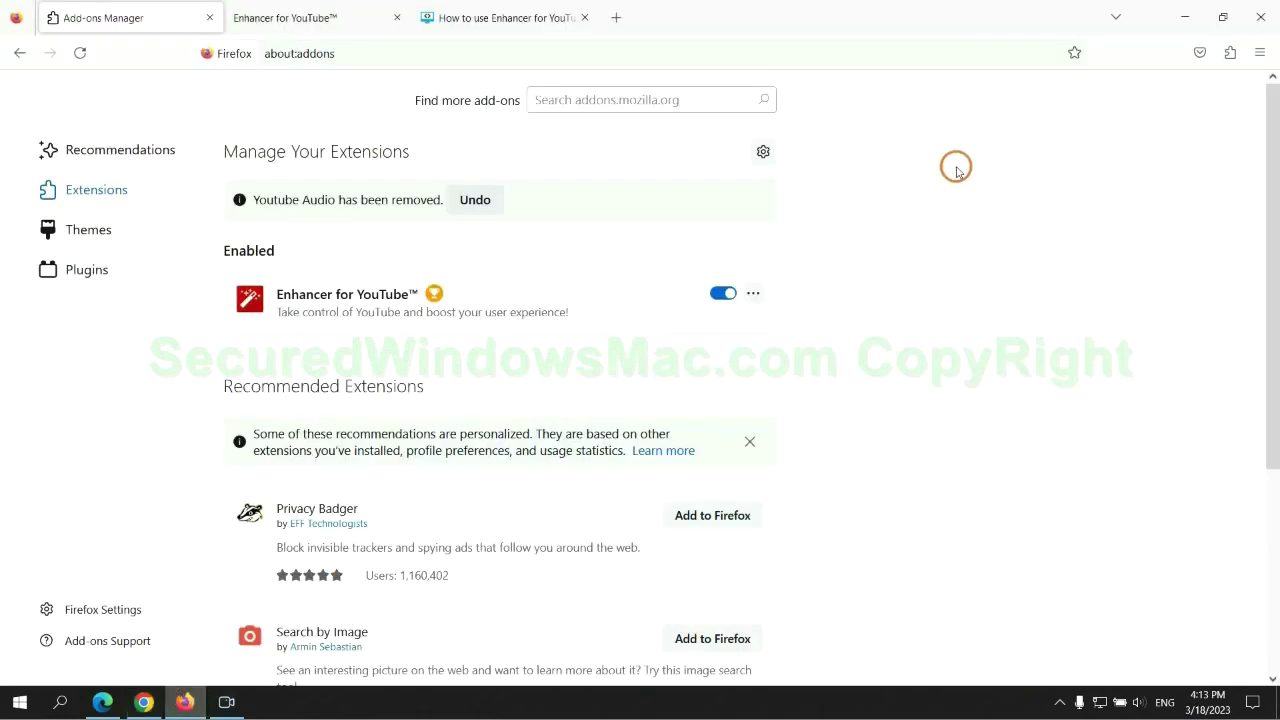
click(1229, 54)
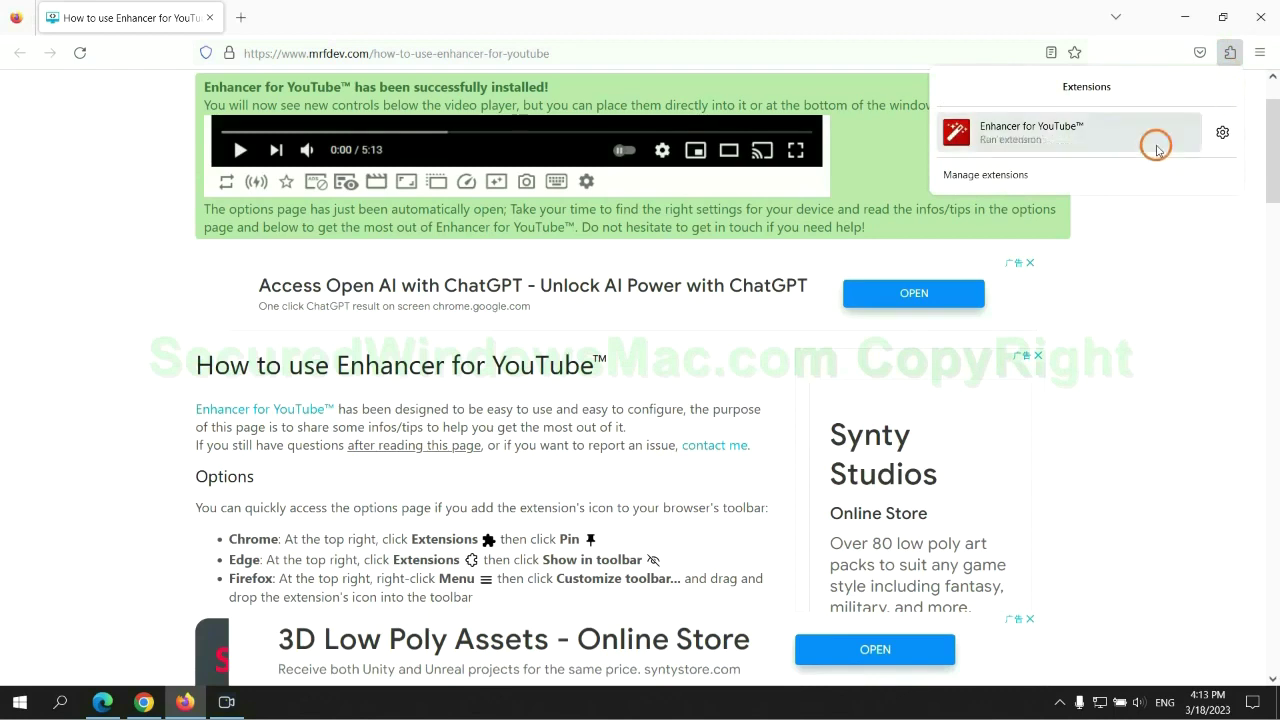
click(1100, 172)
click(753, 243)
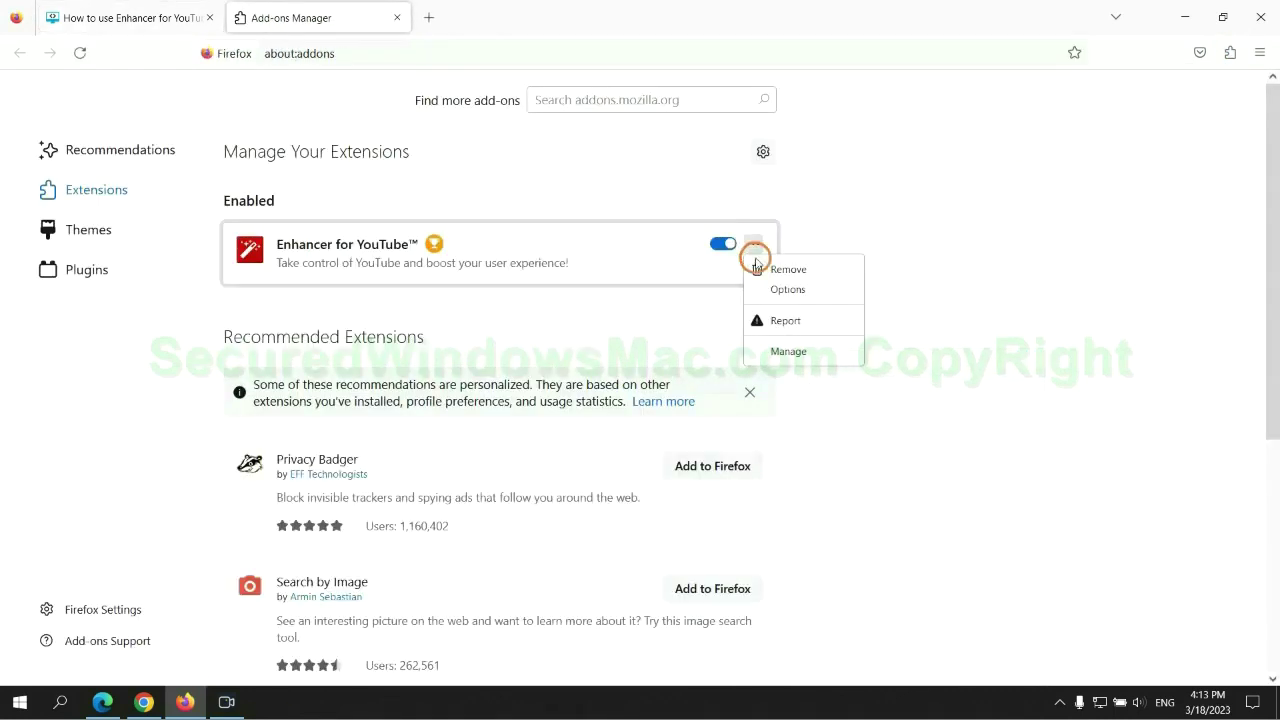
click(782, 270)
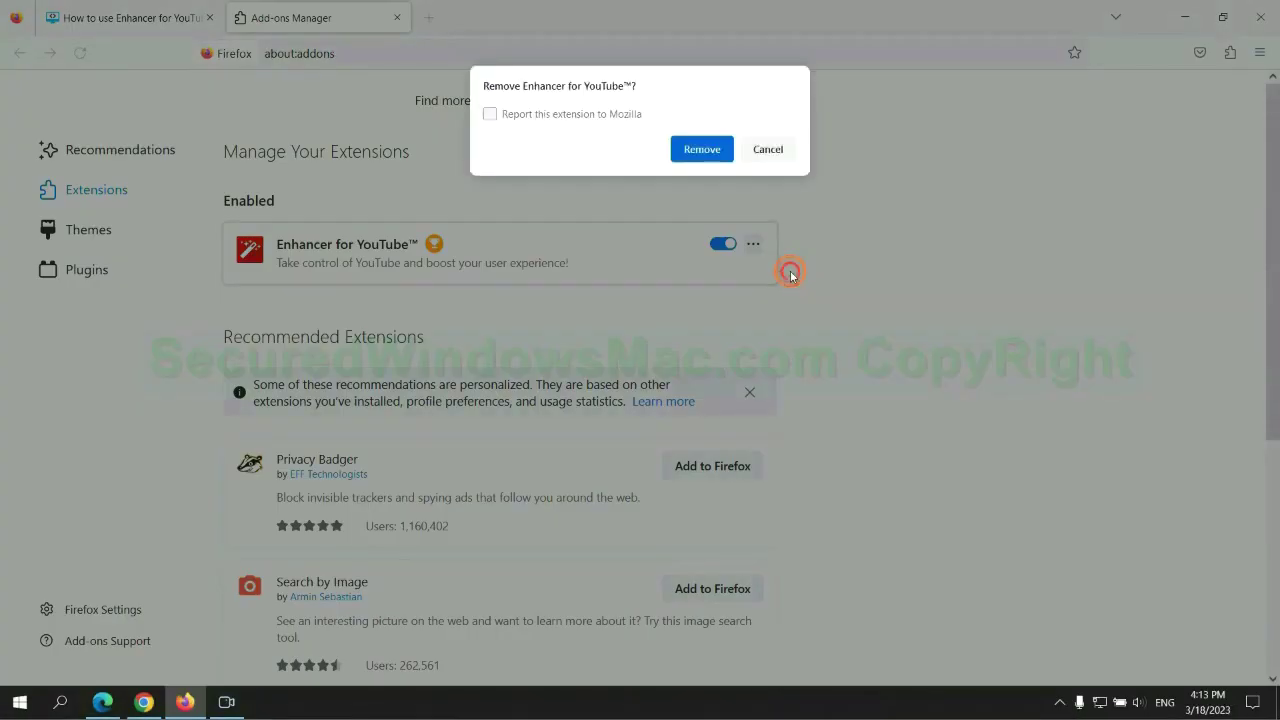
click(711, 158)
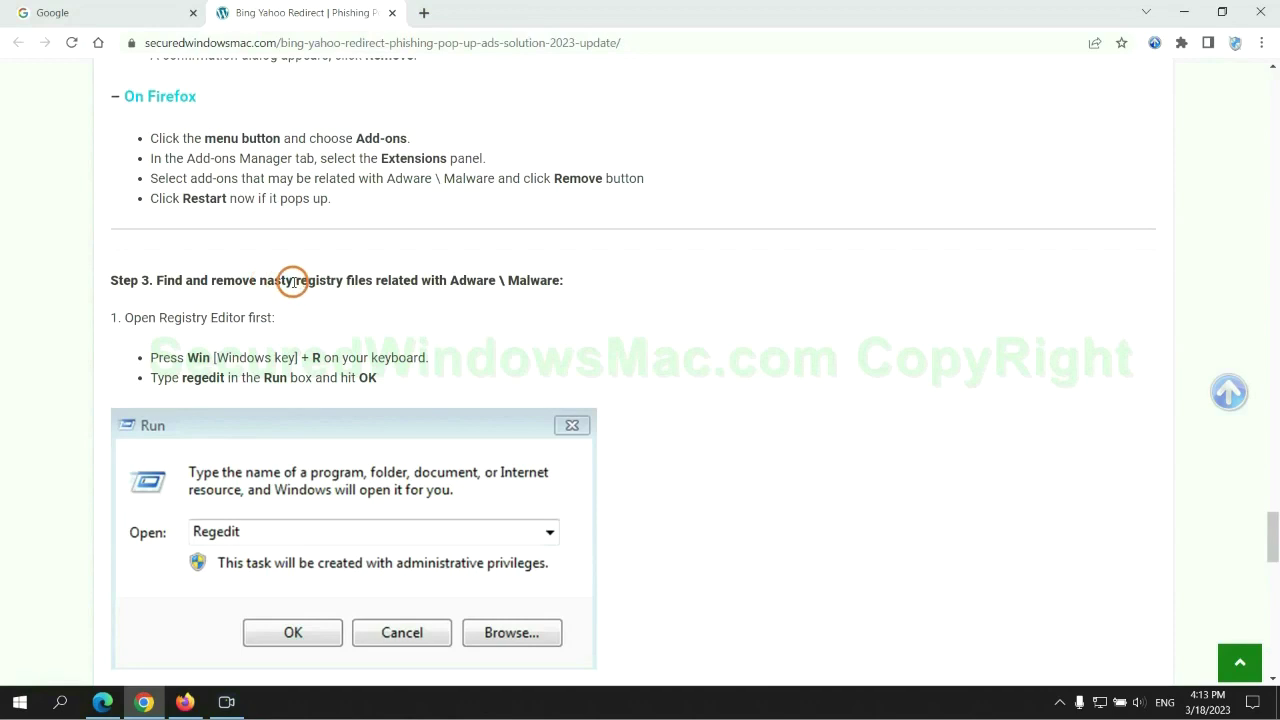
Review Step 3 of the guide on removing nasty registry files, and open the Registry Editor by running regedit
drag(296, 280, 372, 318)
click(372, 318)
scroll(360, 300, down, 2)
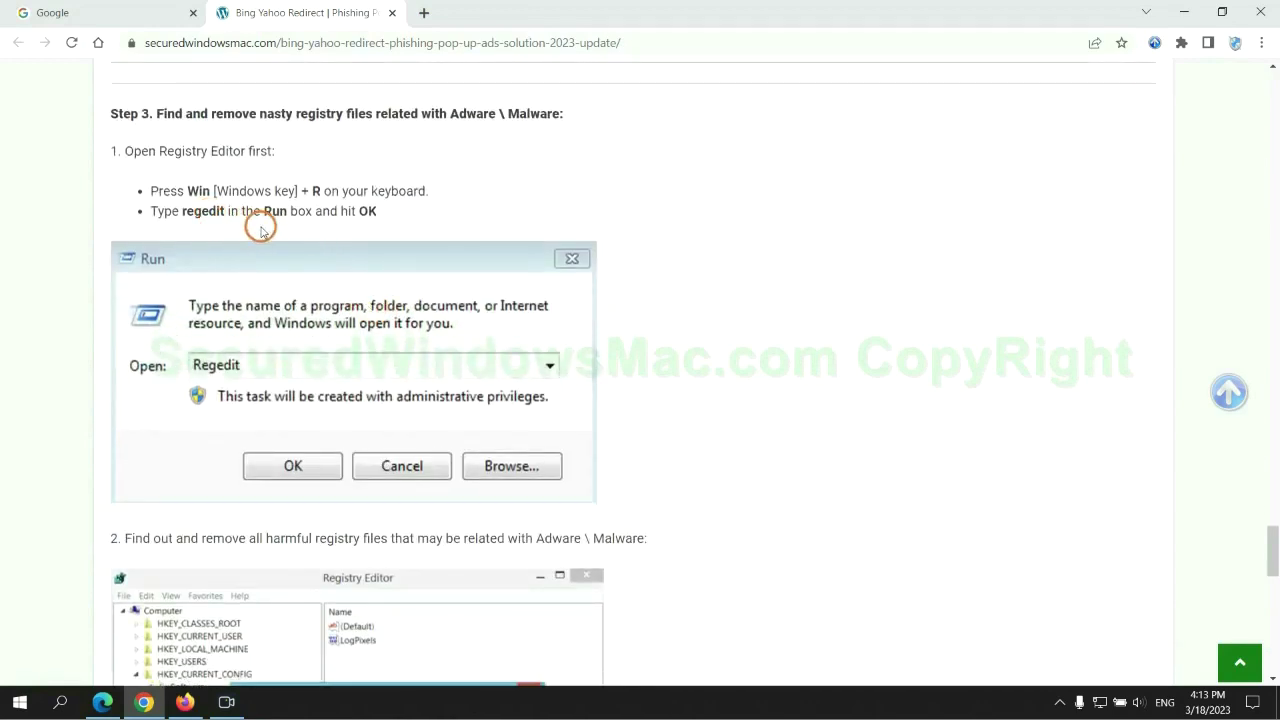
key(super+r)
text(re)
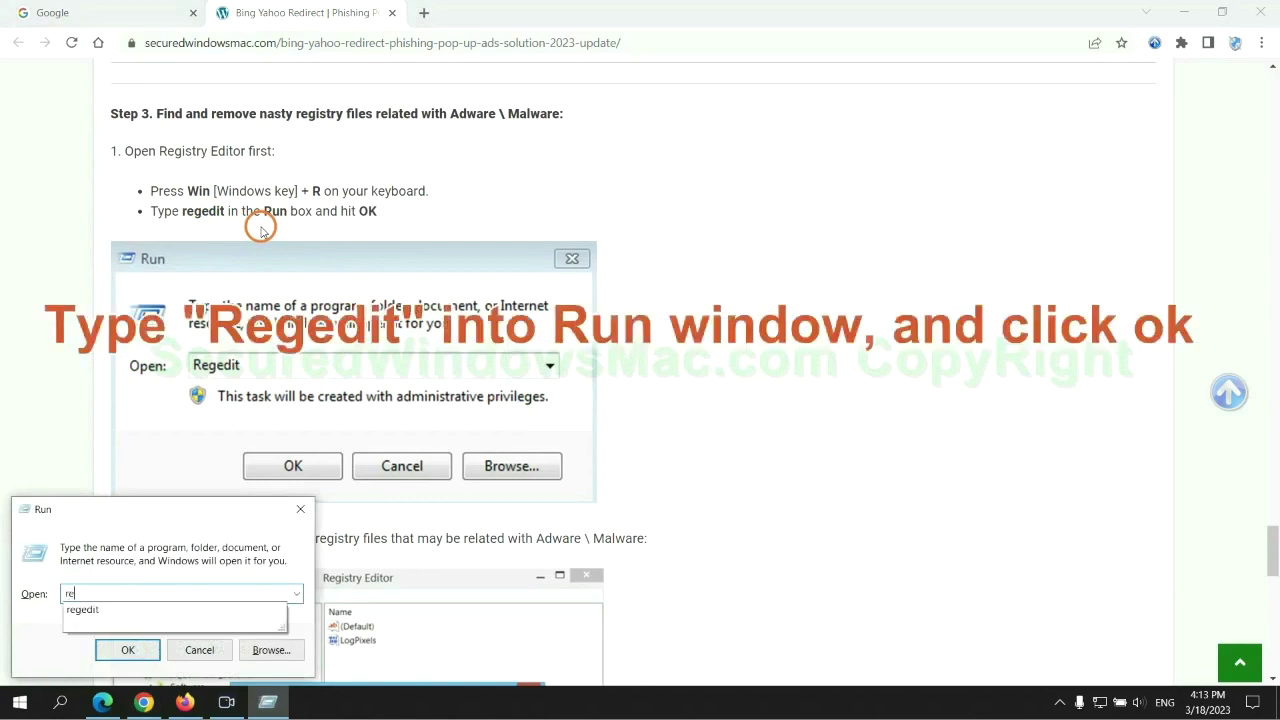
text(gedit)
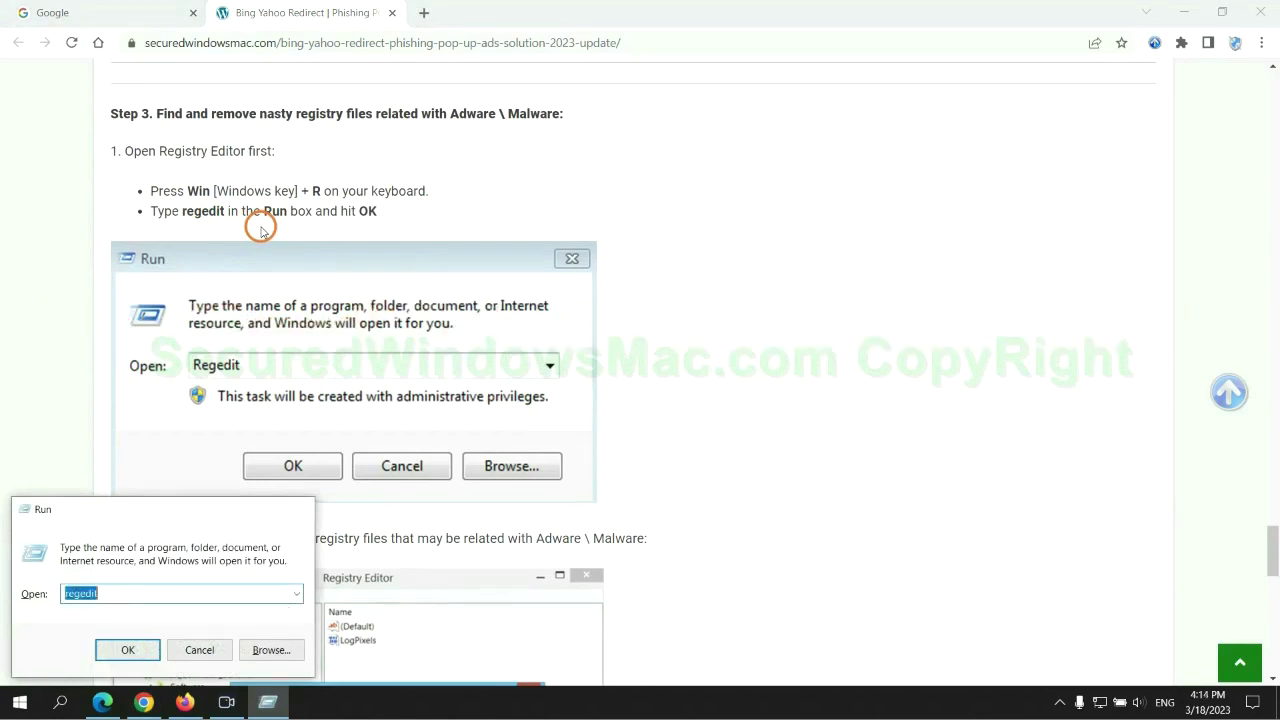
key(Return)
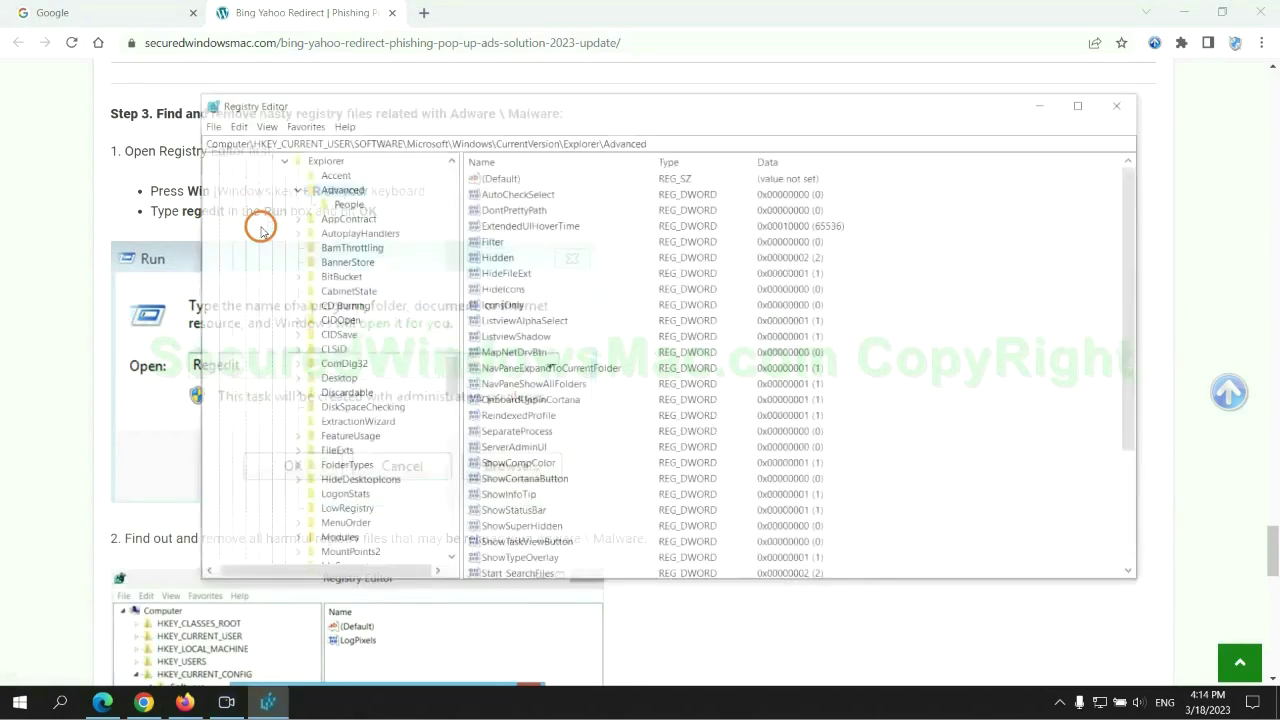
Search the registry for "Apps" and show the available actions for the matching StoreAppsOnTaskbar value
click(233, 124)
click(268, 240)
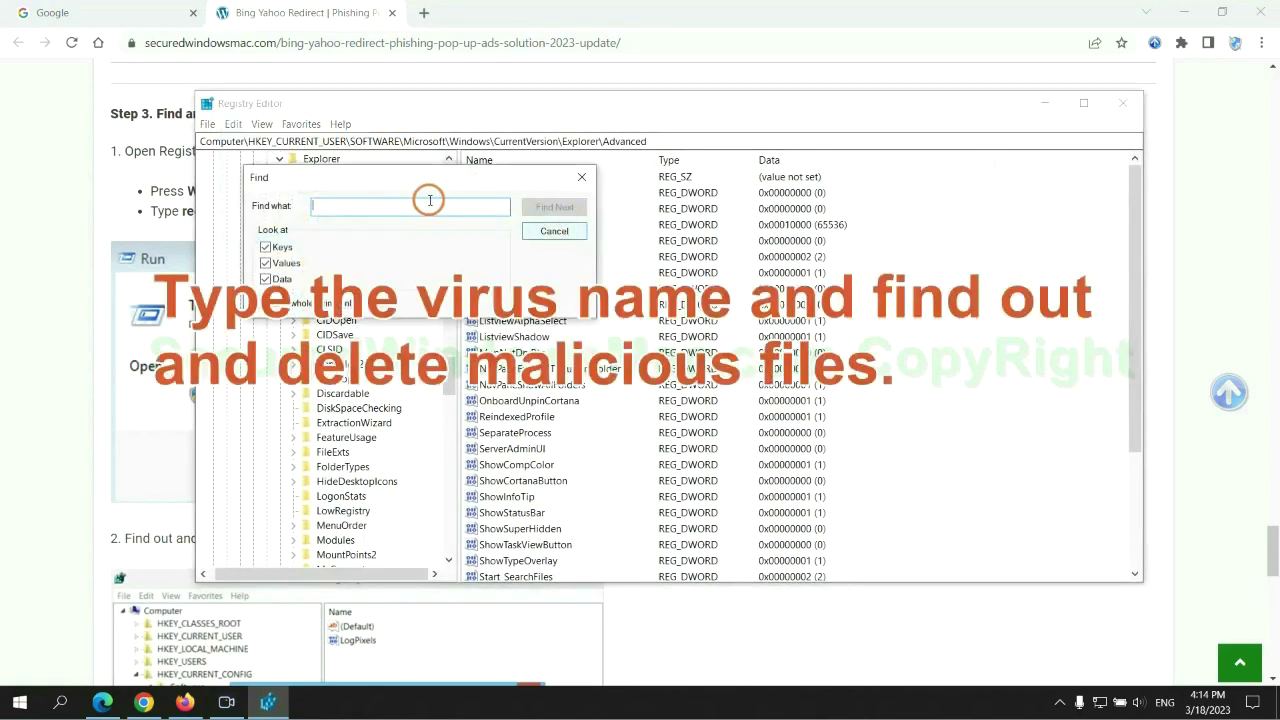
text(Apps)
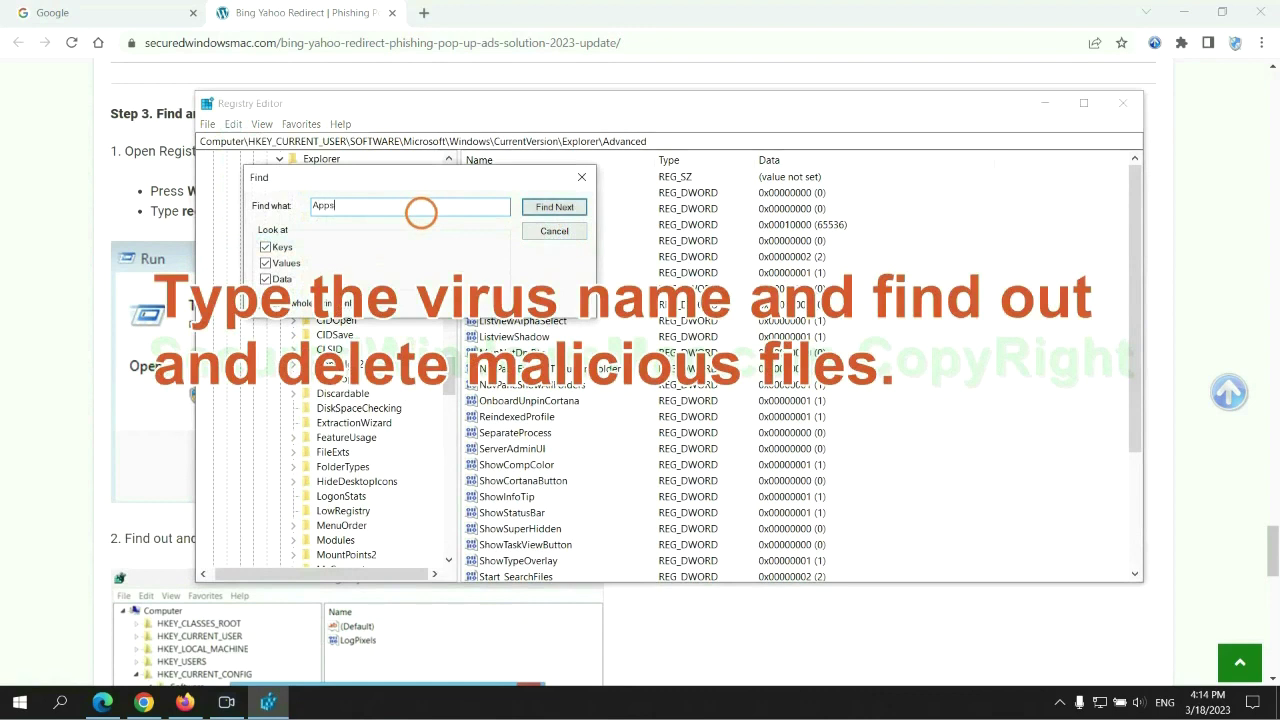
key(Return)
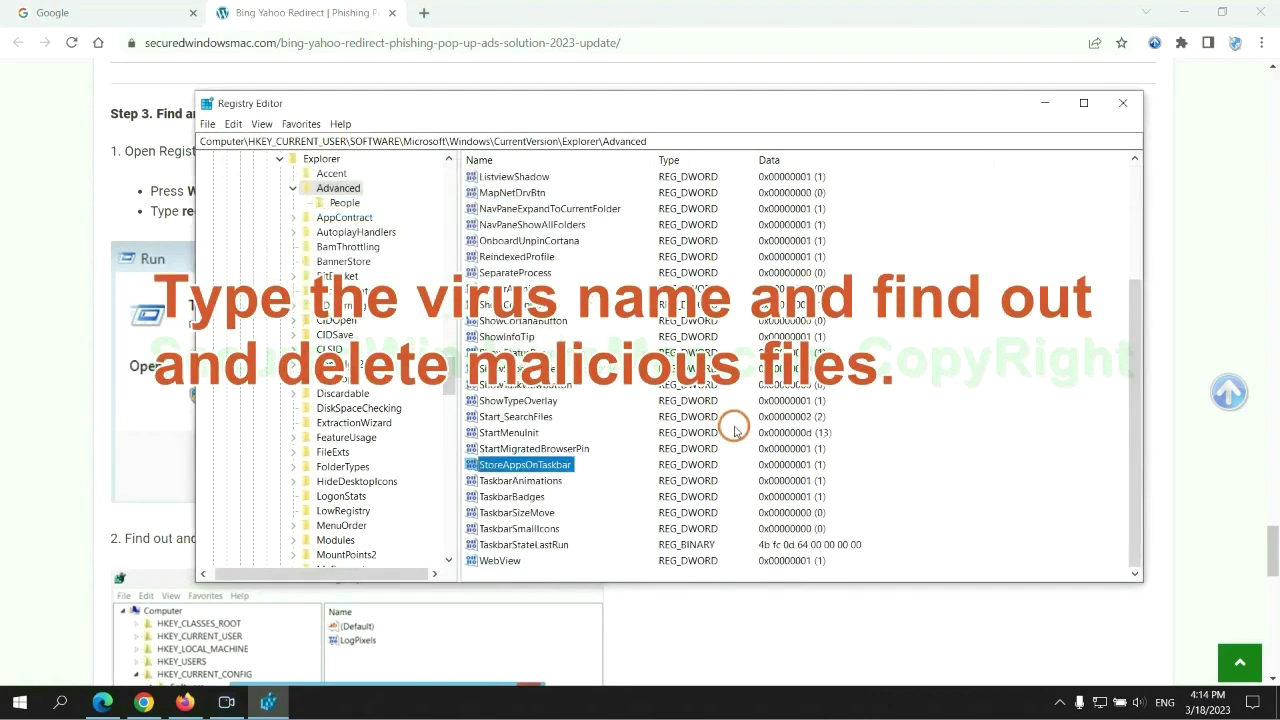
right_click(565, 466)
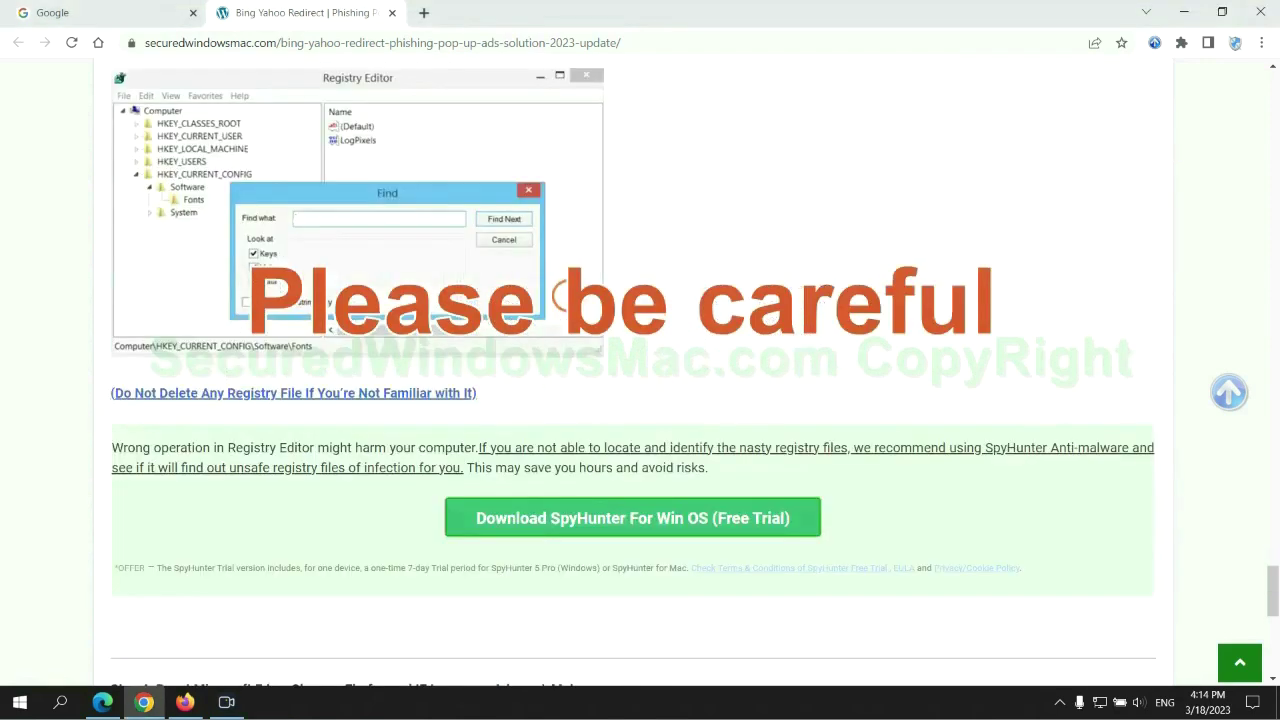
Review the guide's registry deletion warning and Step 4 on resetting Microsoft Edge, Chrome, Firefox and IE
scroll(566, 294, down, 1)
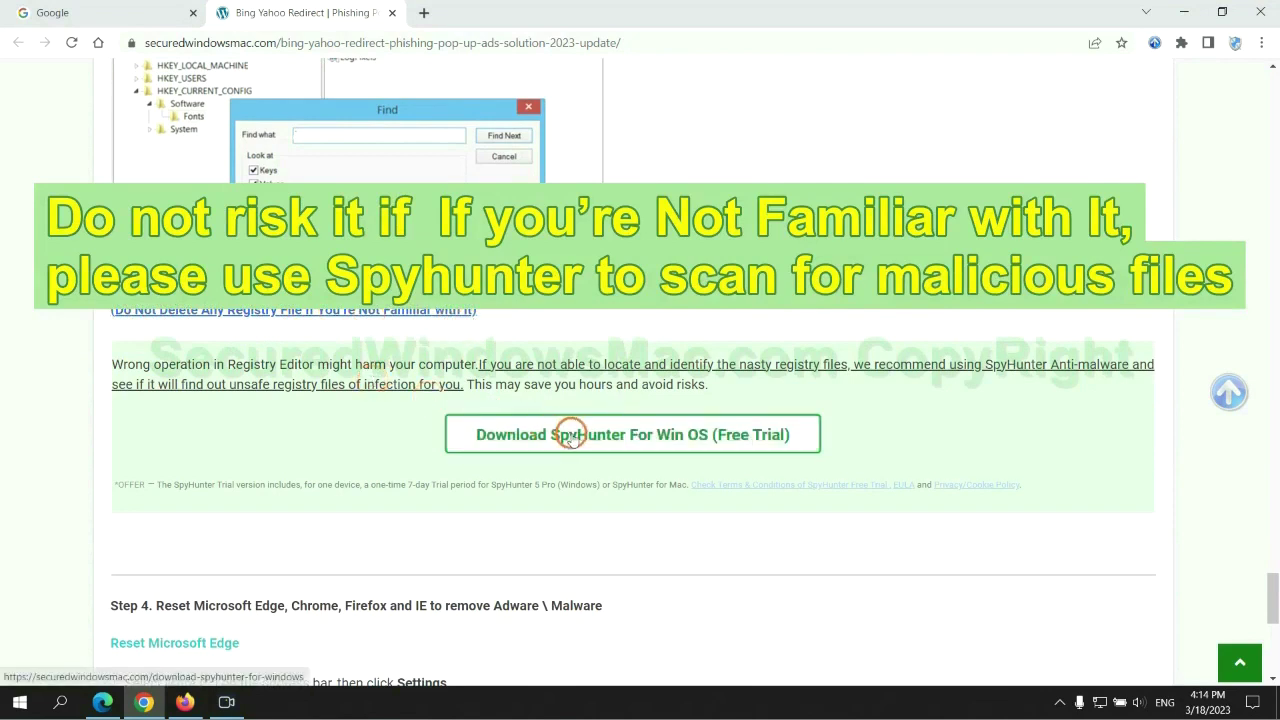
scroll(571, 434, down, 6)
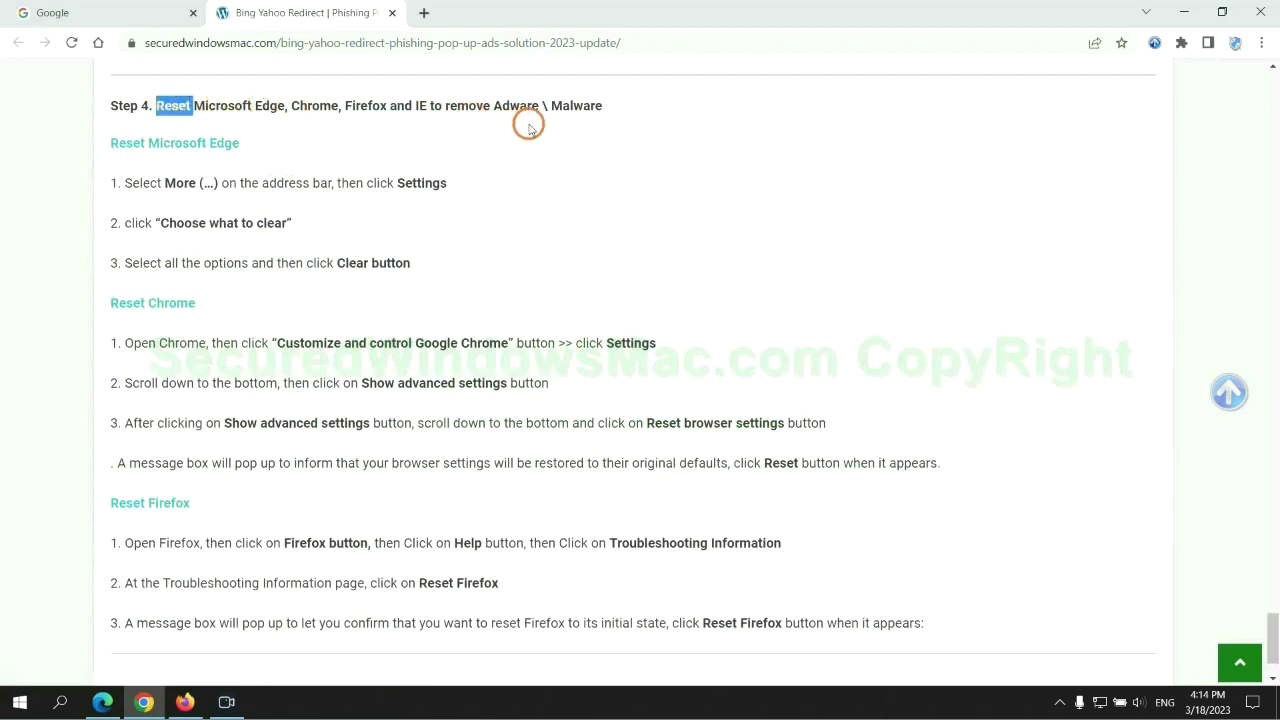
click(482, 143)
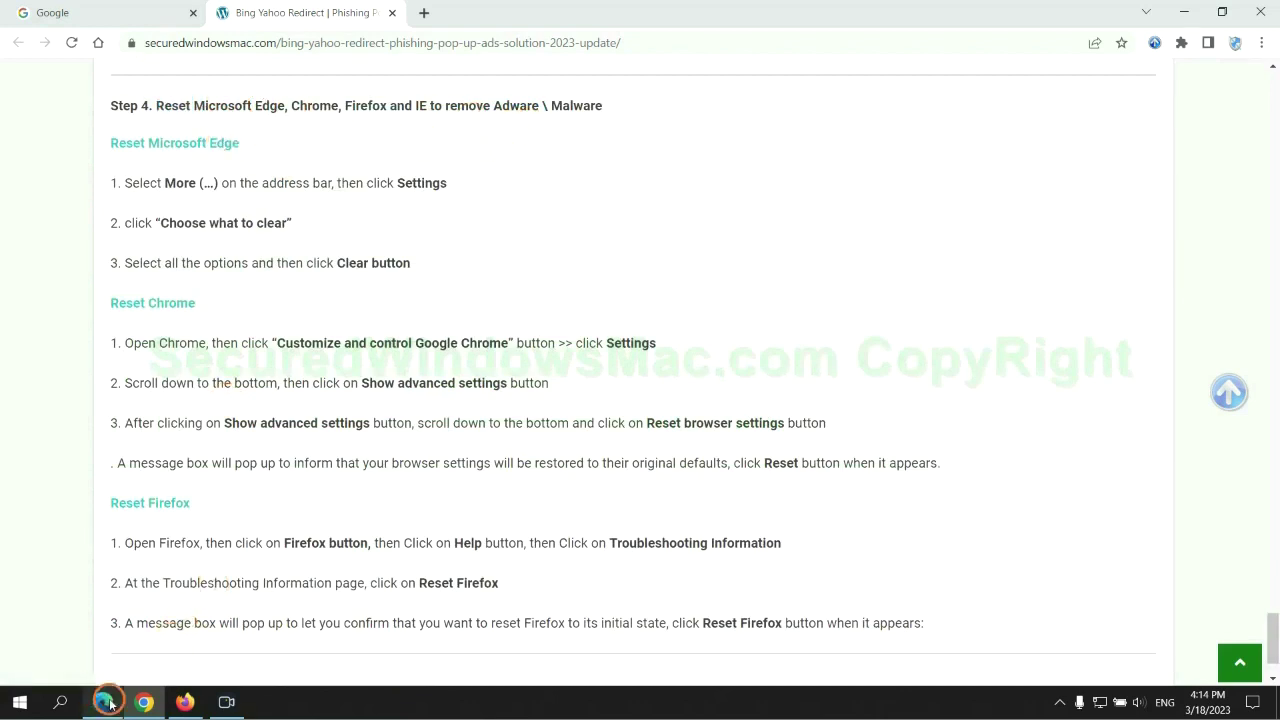
Switch to Microsoft Edge and bring up Clear browsing data for All time, covering browsing history, download history, cookies and cached files
click(102, 702)
click(1212, 46)
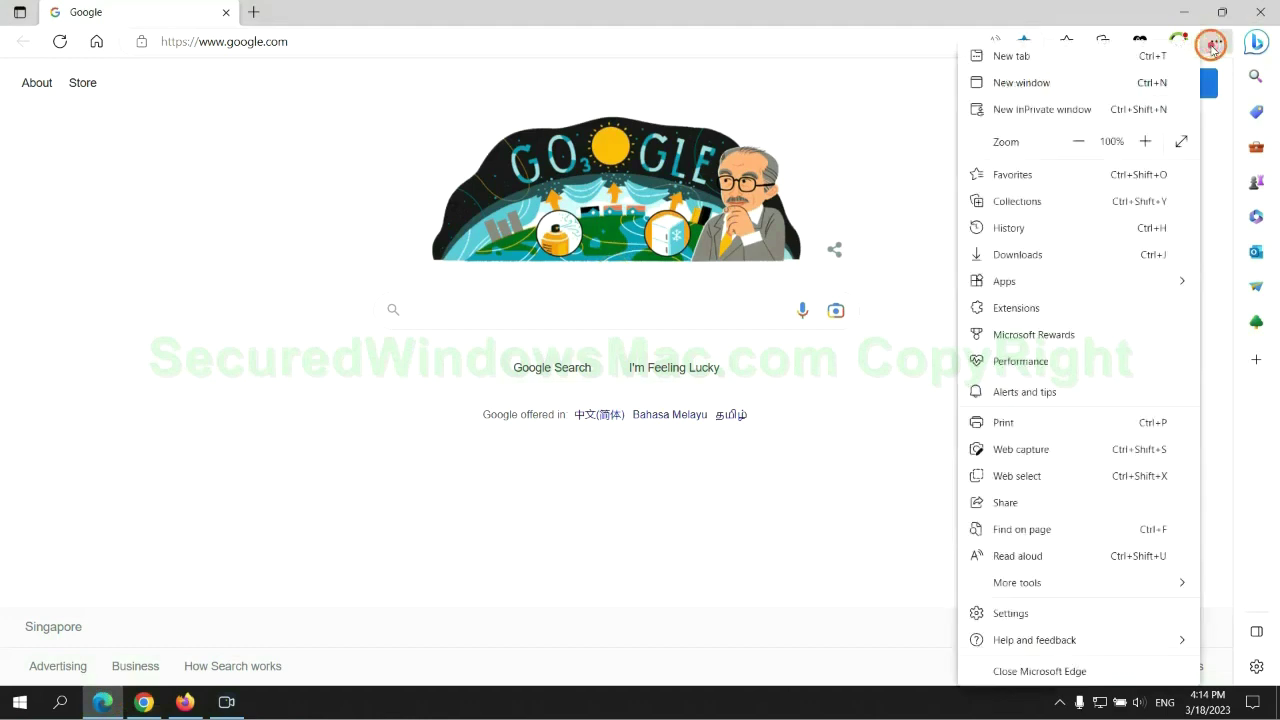
click(998, 613)
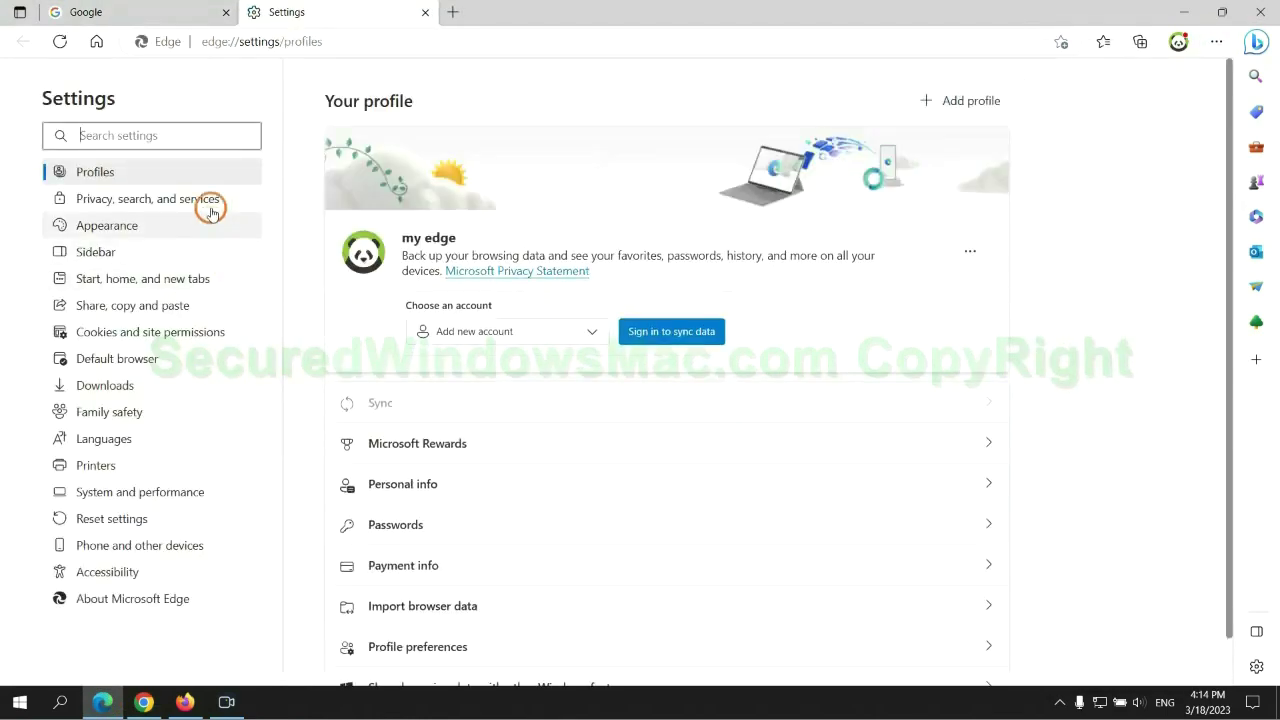
click(210, 210)
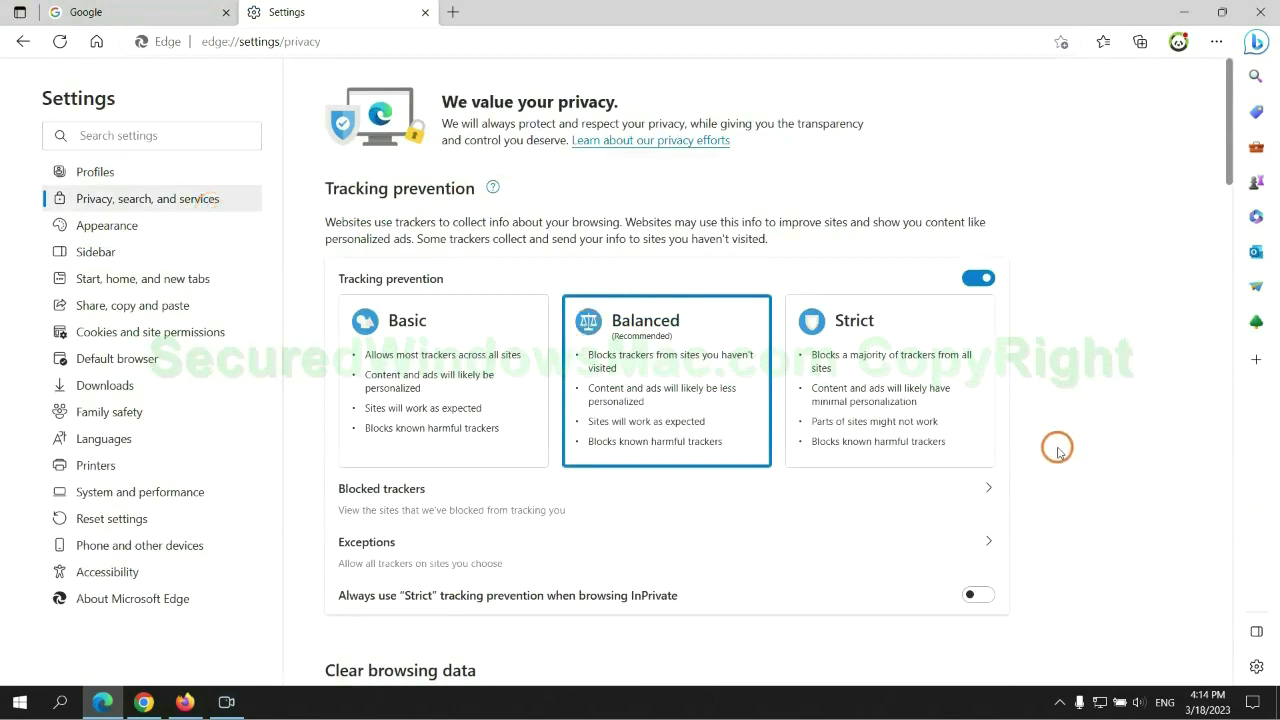
scroll(1045, 441, down, 3)
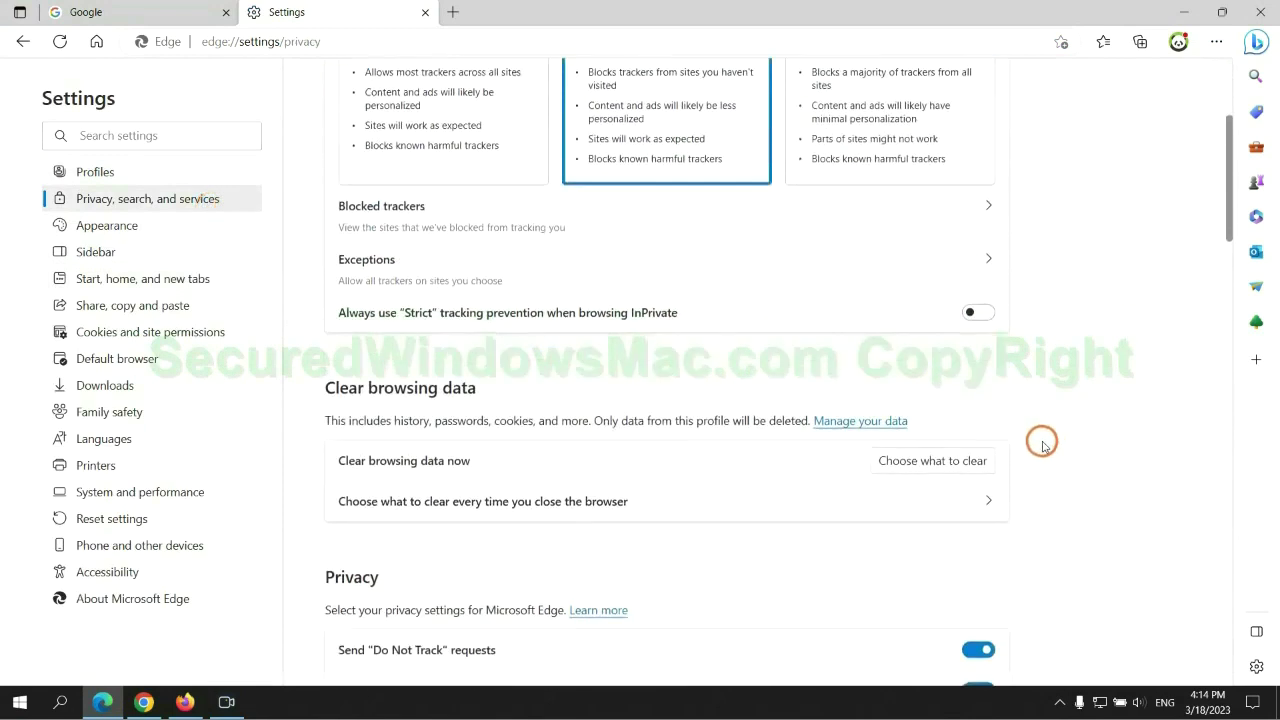
click(950, 462)
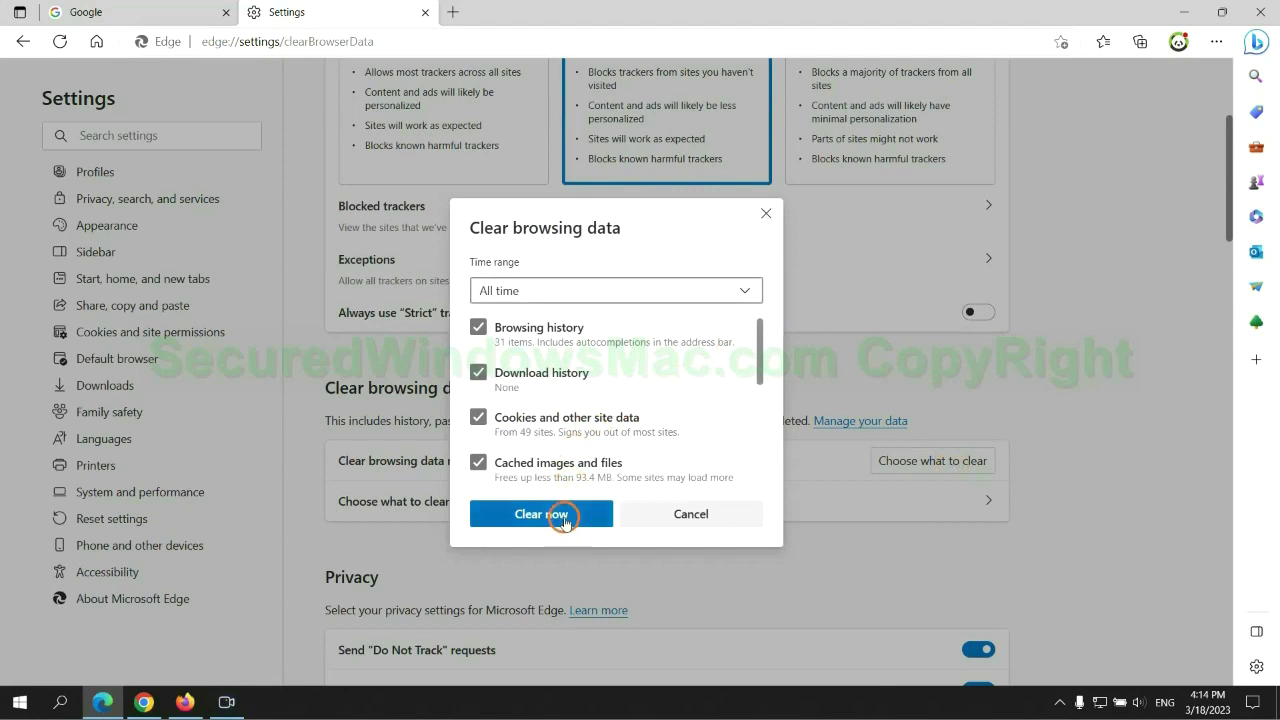
Switch to Chrome, search its settings for "reset" and bring up the confirmation for restoring settings to their original defaults
click(155, 697)
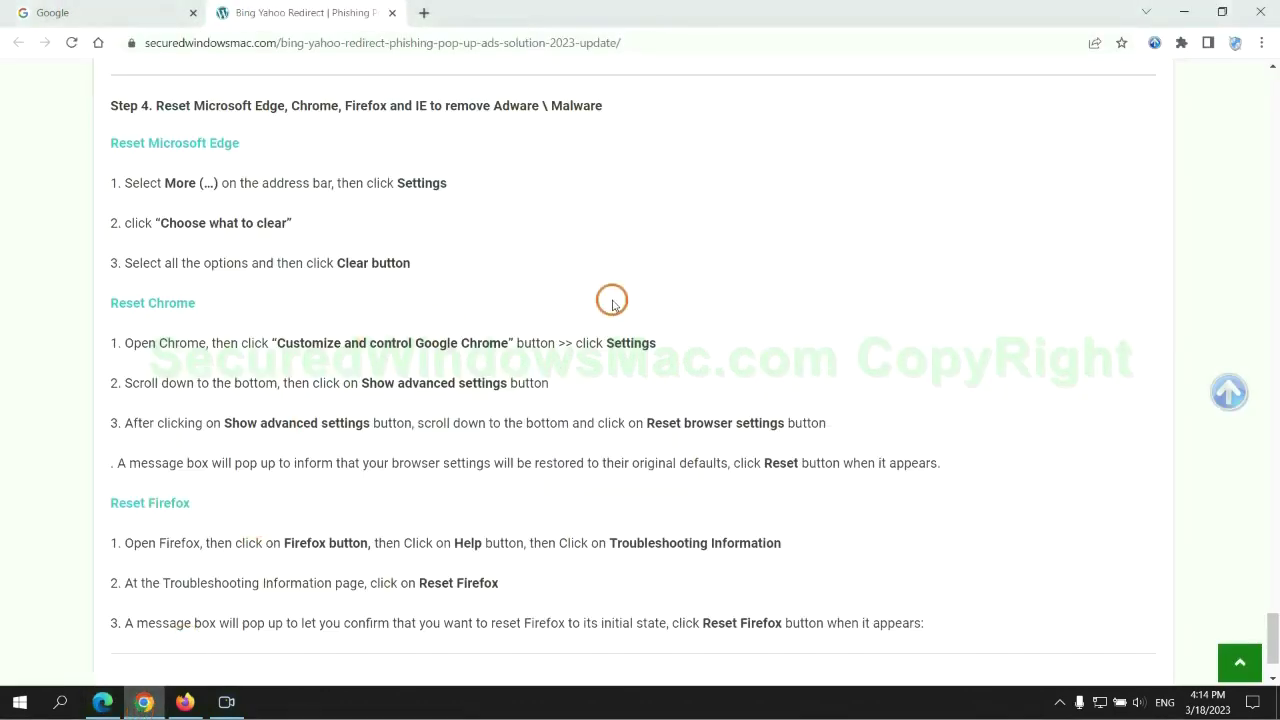
click(1260, 43)
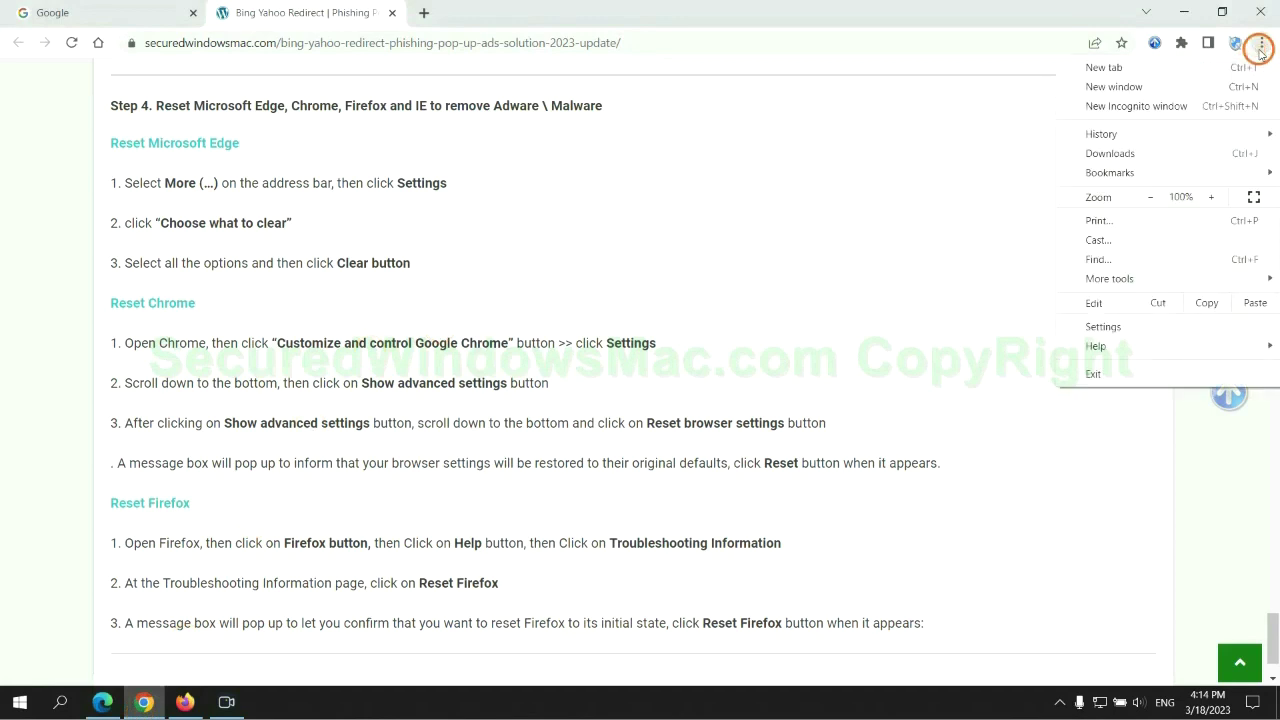
click(1110, 326)
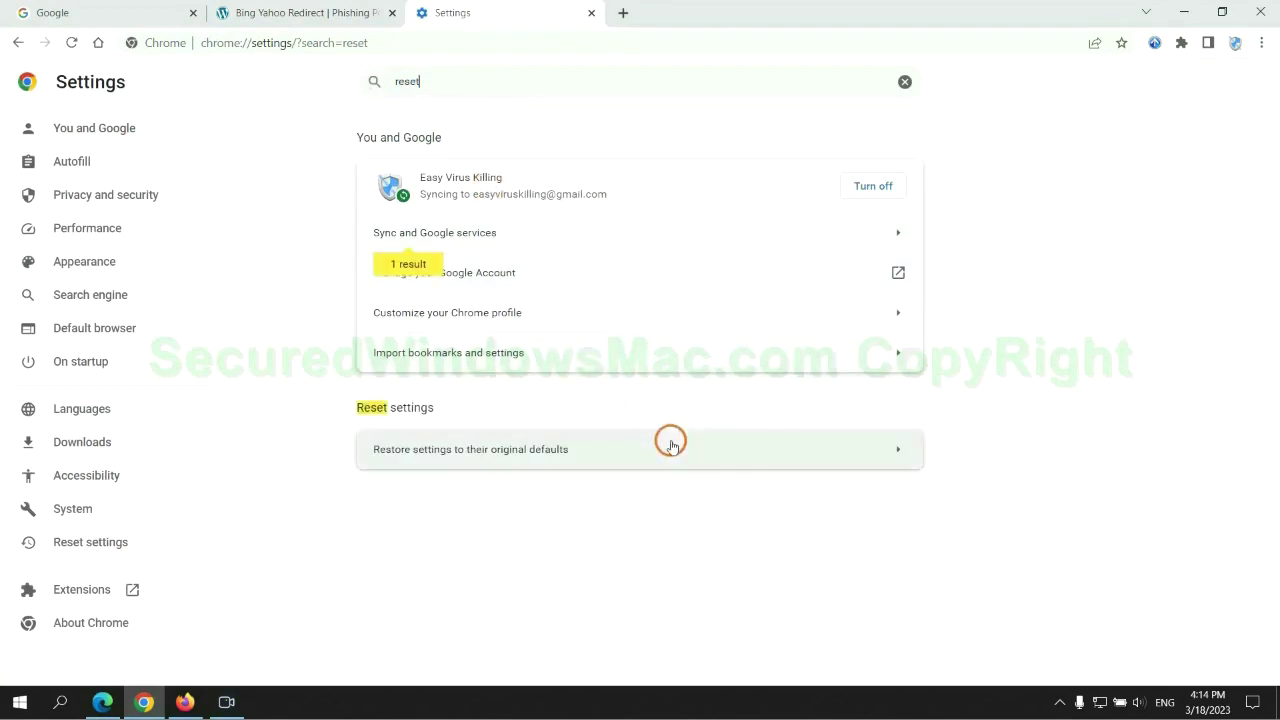
click(671, 444)
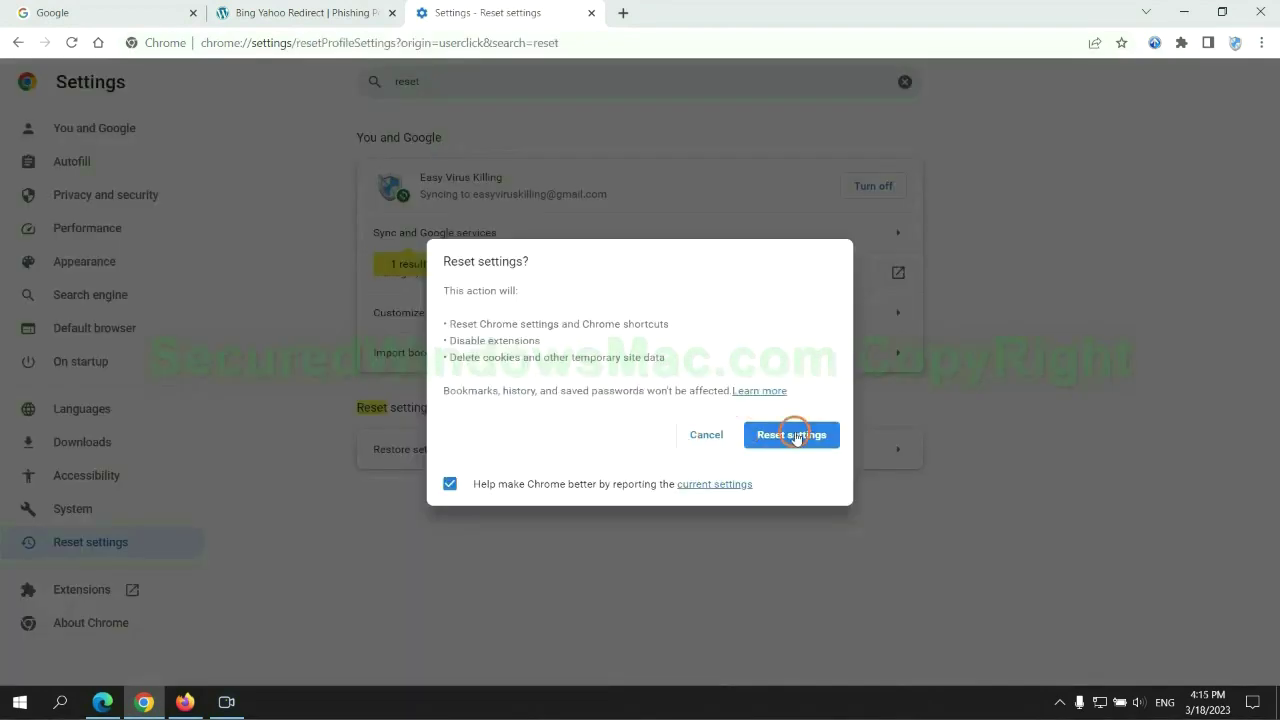
Switch to Firefox and bring up the Refresh Firefox confirmation from its troubleshooting information page
click(185, 702)
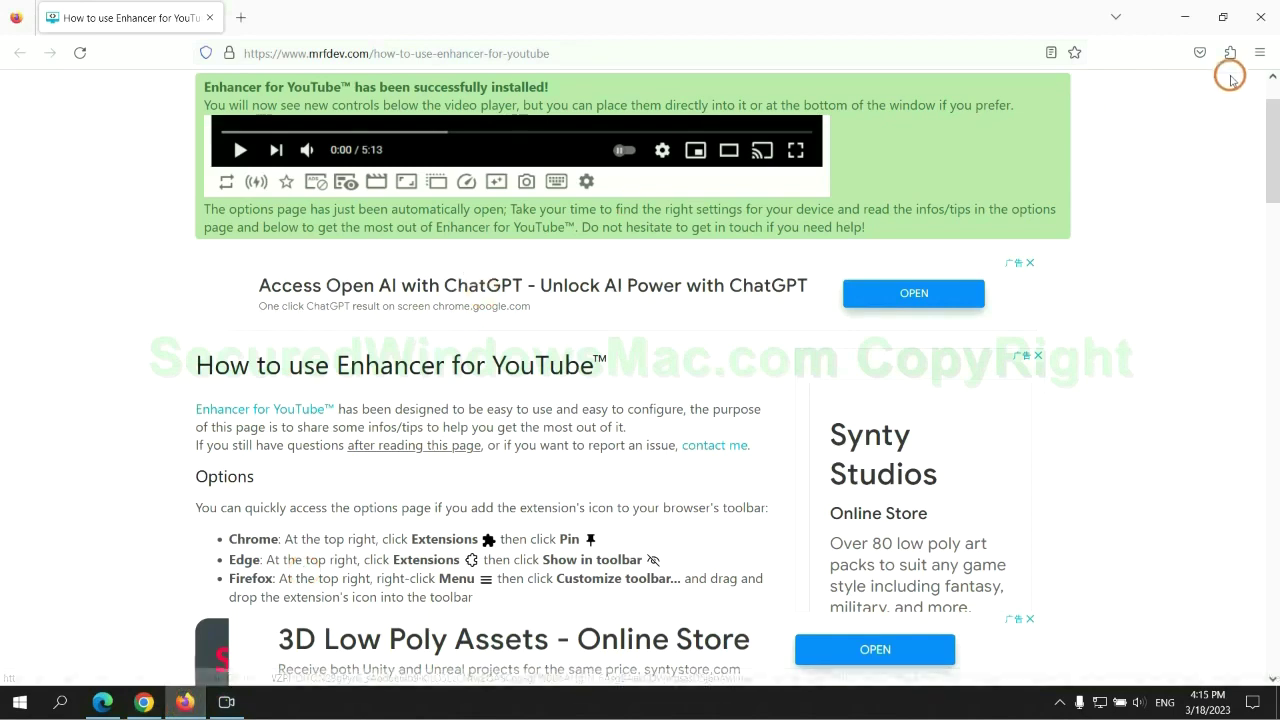
click(1259, 52)
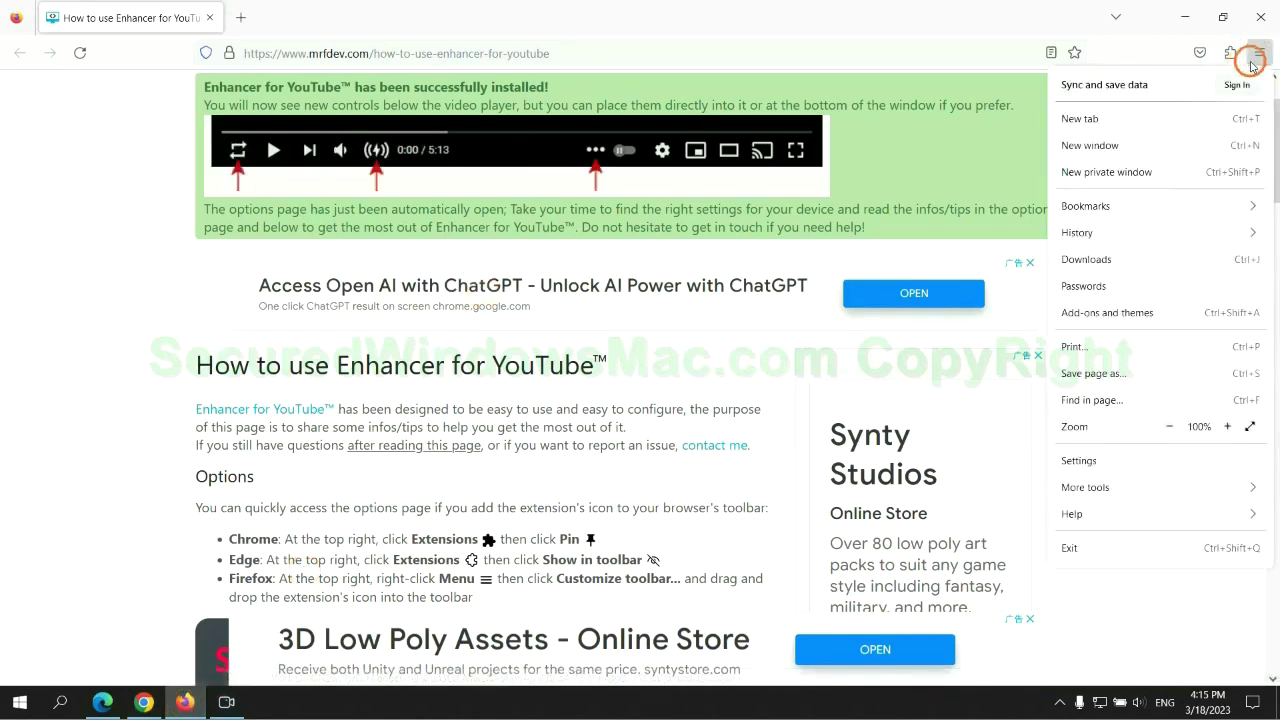
click(1086, 510)
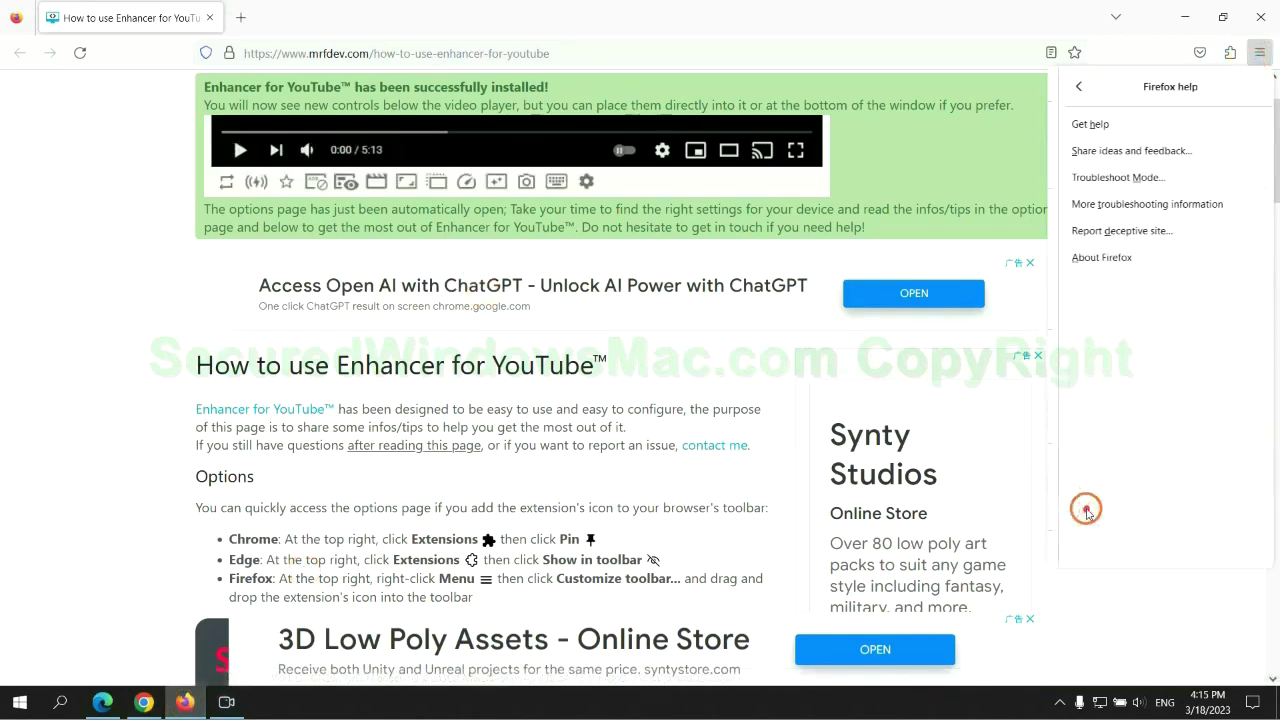
click(1141, 204)
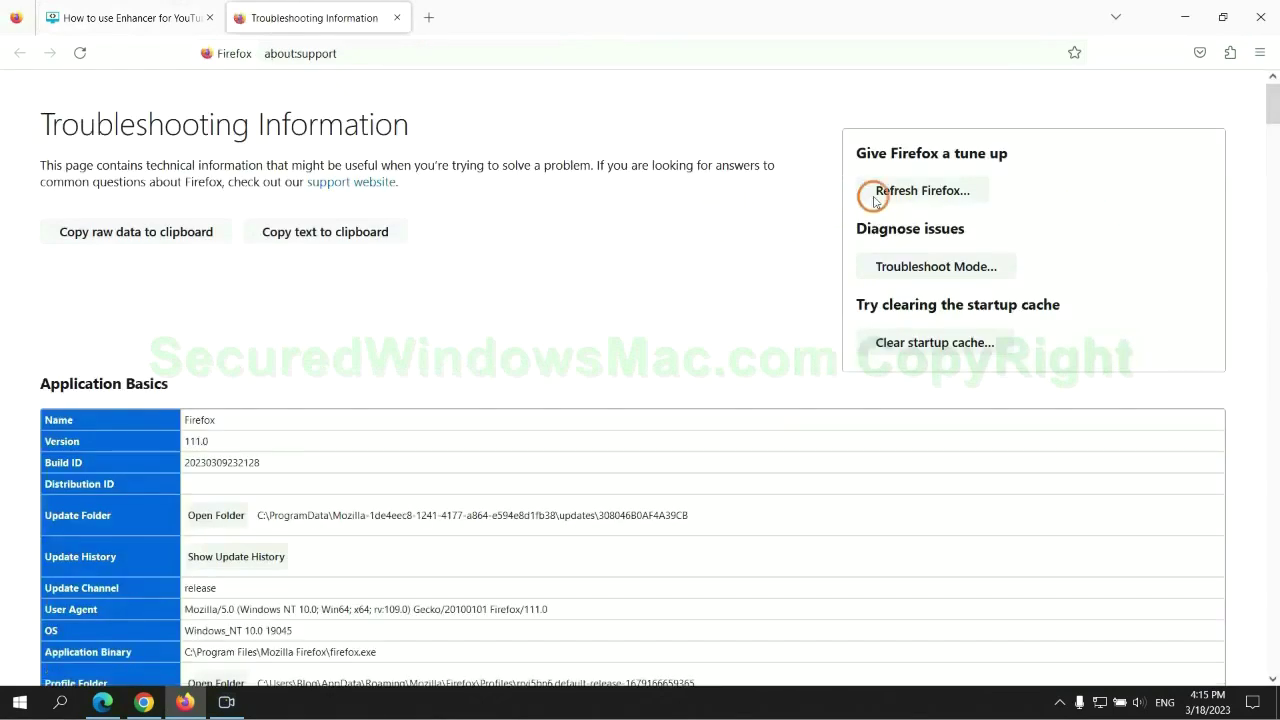
click(873, 198)
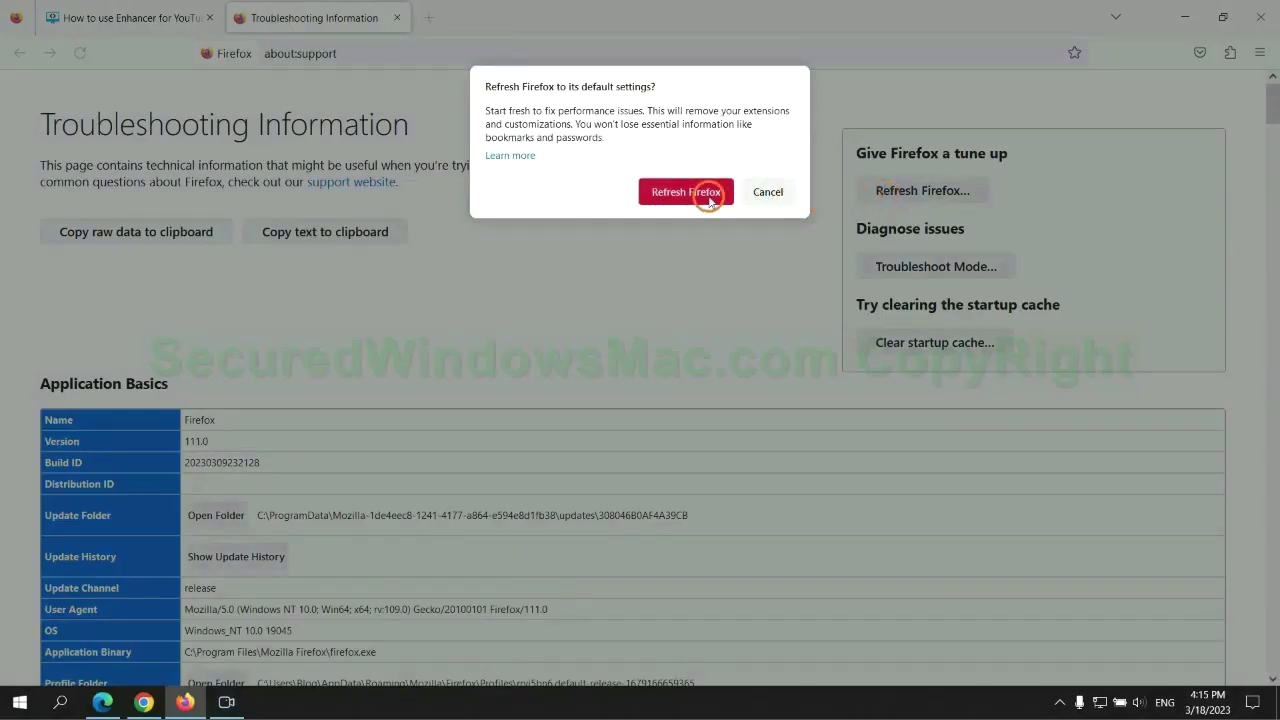
Switch back to the guide in Chrome and review the closing note about scanning with SpyHunter if problems remain
click(144, 702)
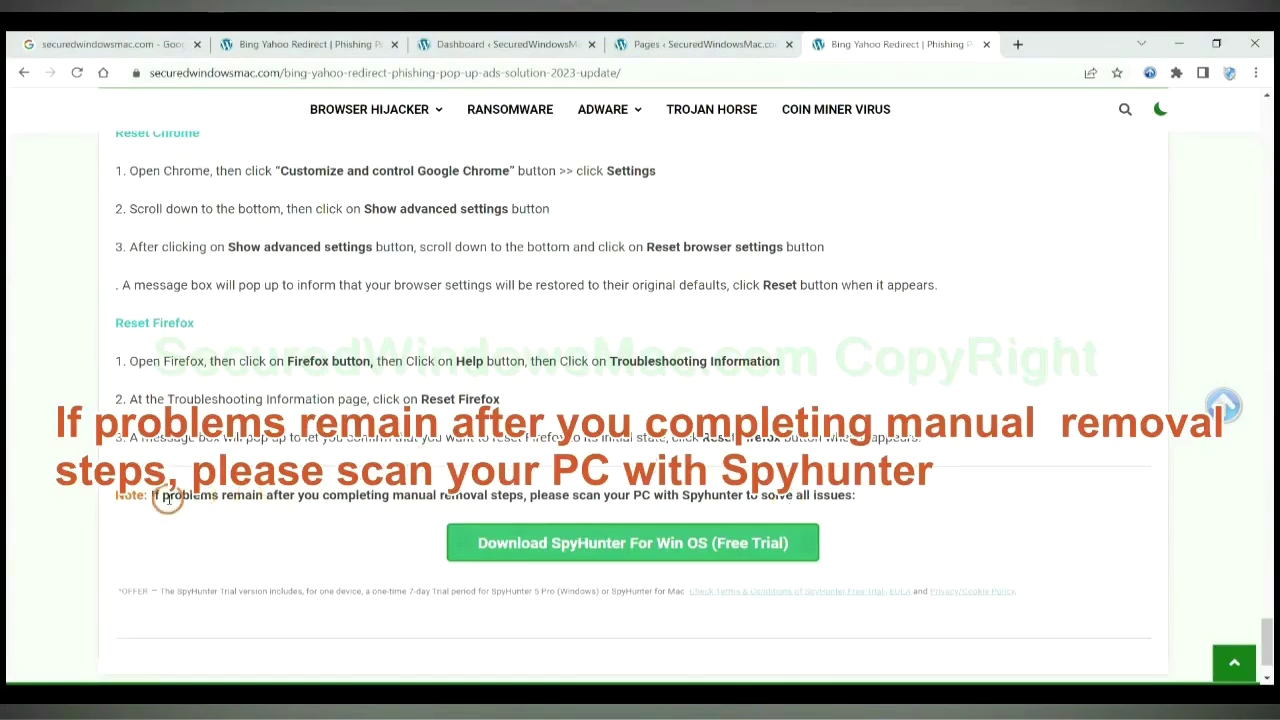
drag(152, 495, 269, 502)
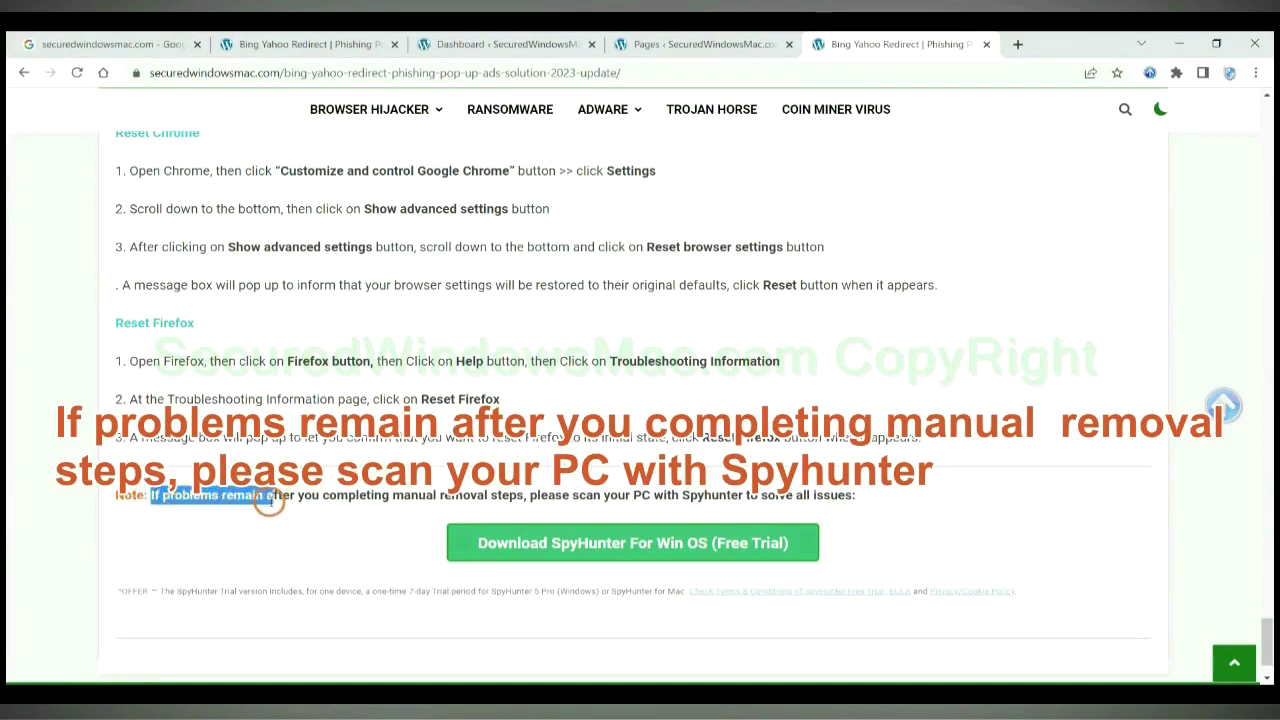